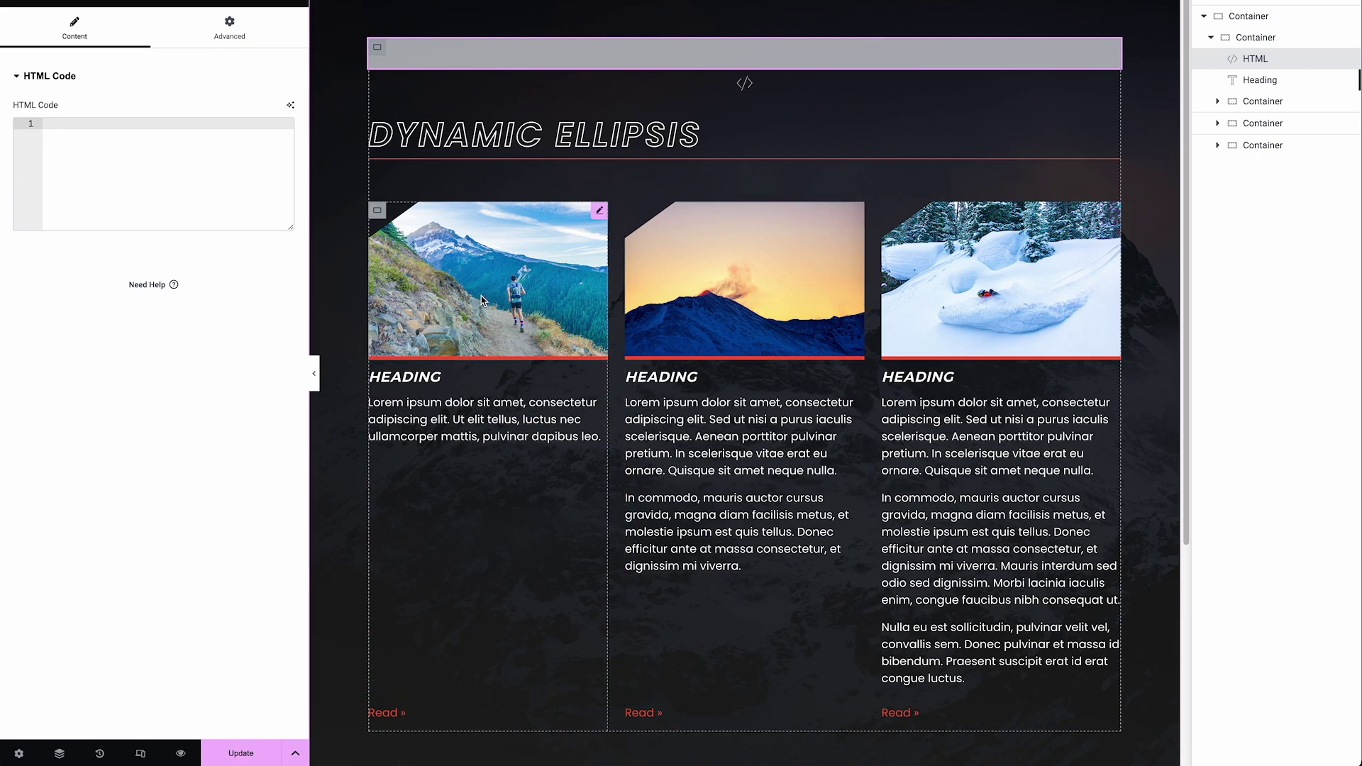
Check that each of the three column Text Editor widgets has the dynamic-ellipsis CSS class
left_click(500, 428)
left_click(778, 502)
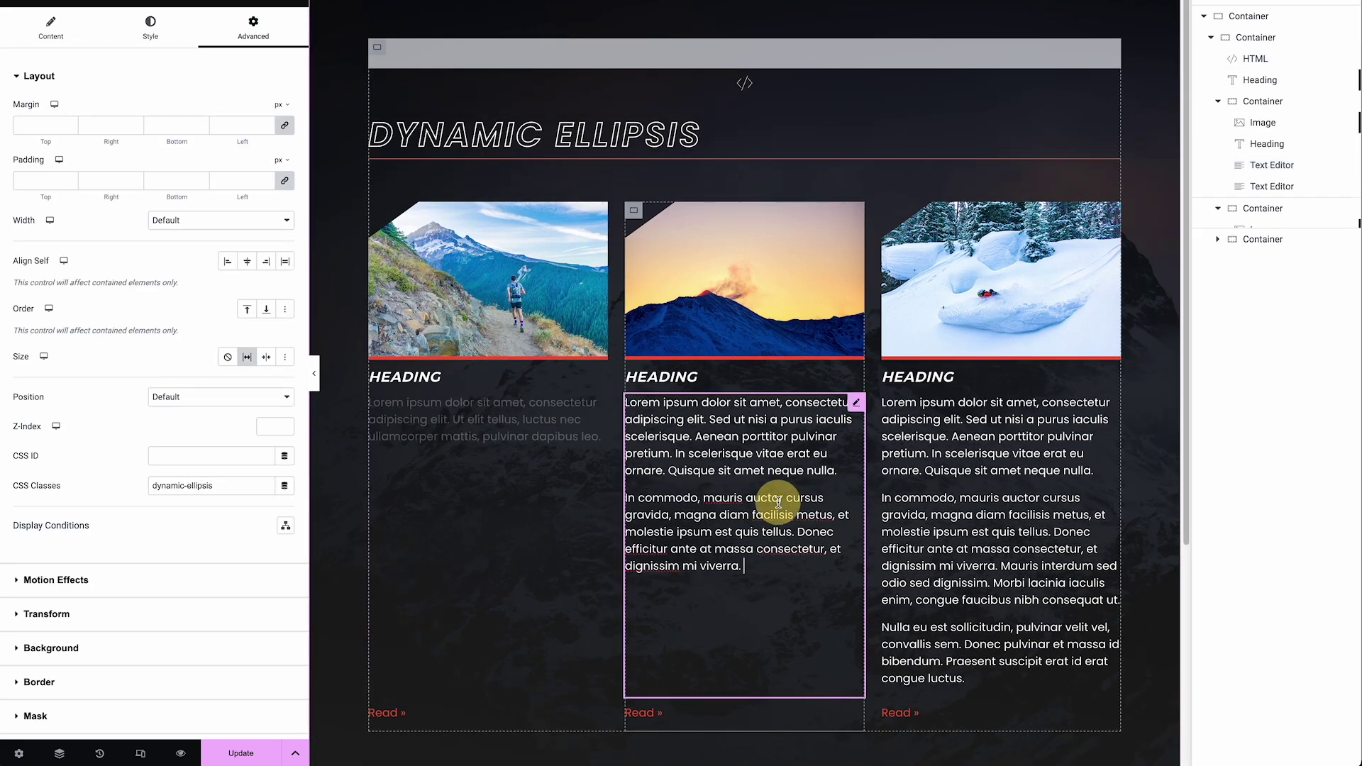
left_click(941, 477)
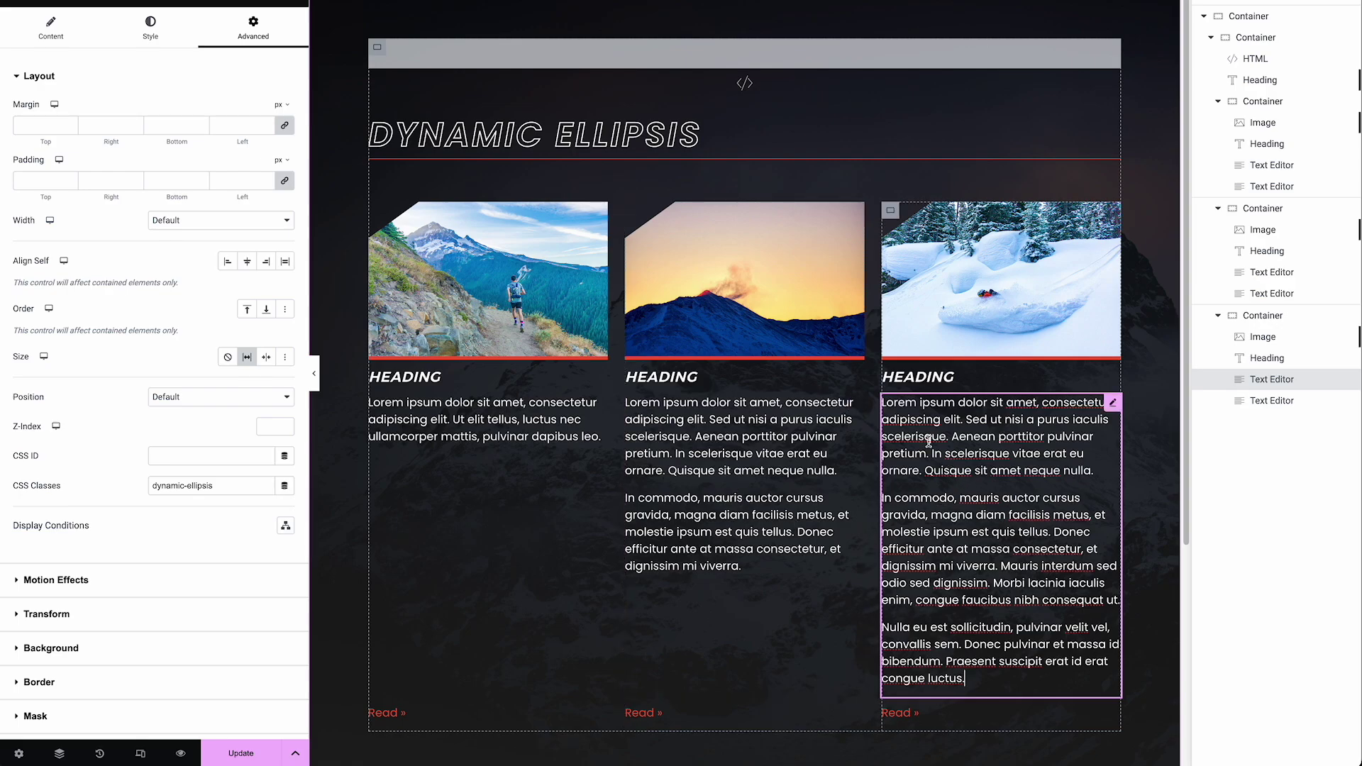
Switch the first column's Text Editor content to the Post Excerpt dynamic tag with an empty Excerpt Length
left_click(566, 444)
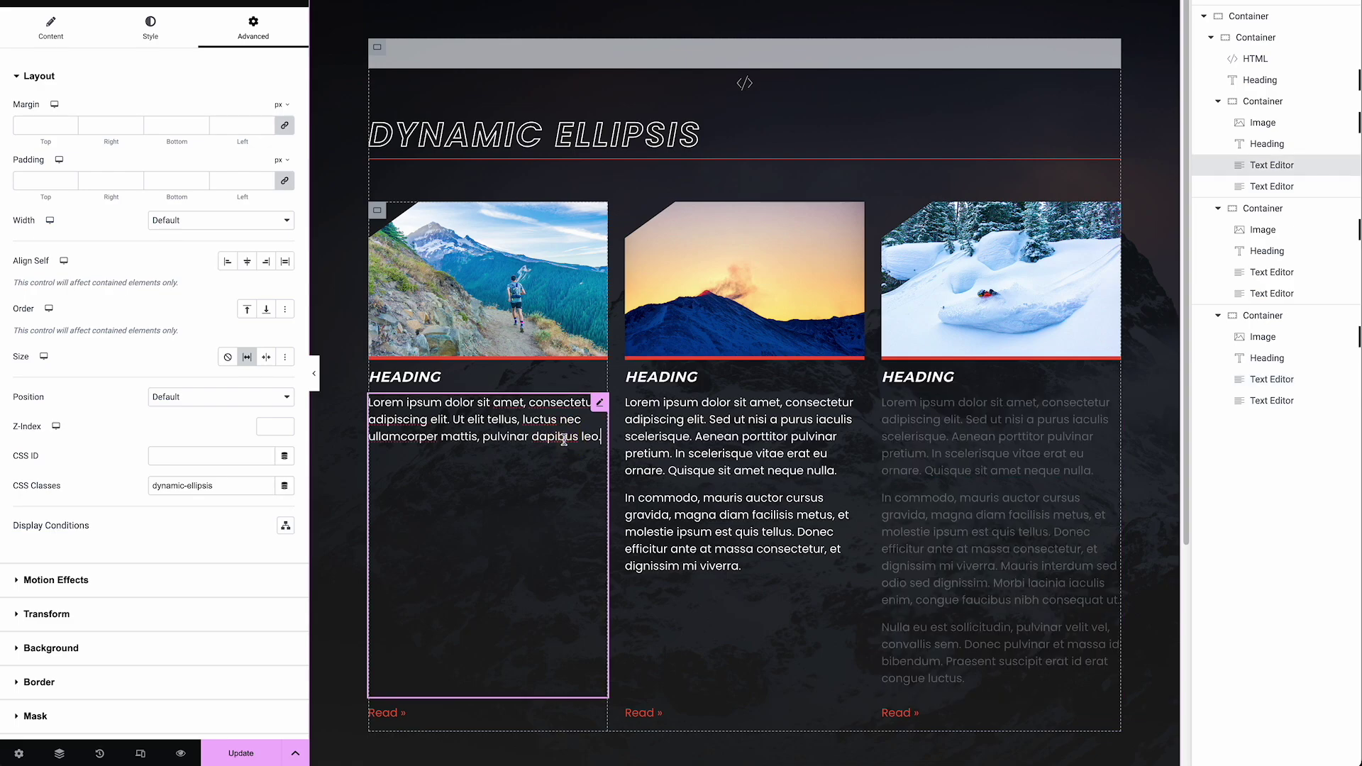
left_click(65, 47)
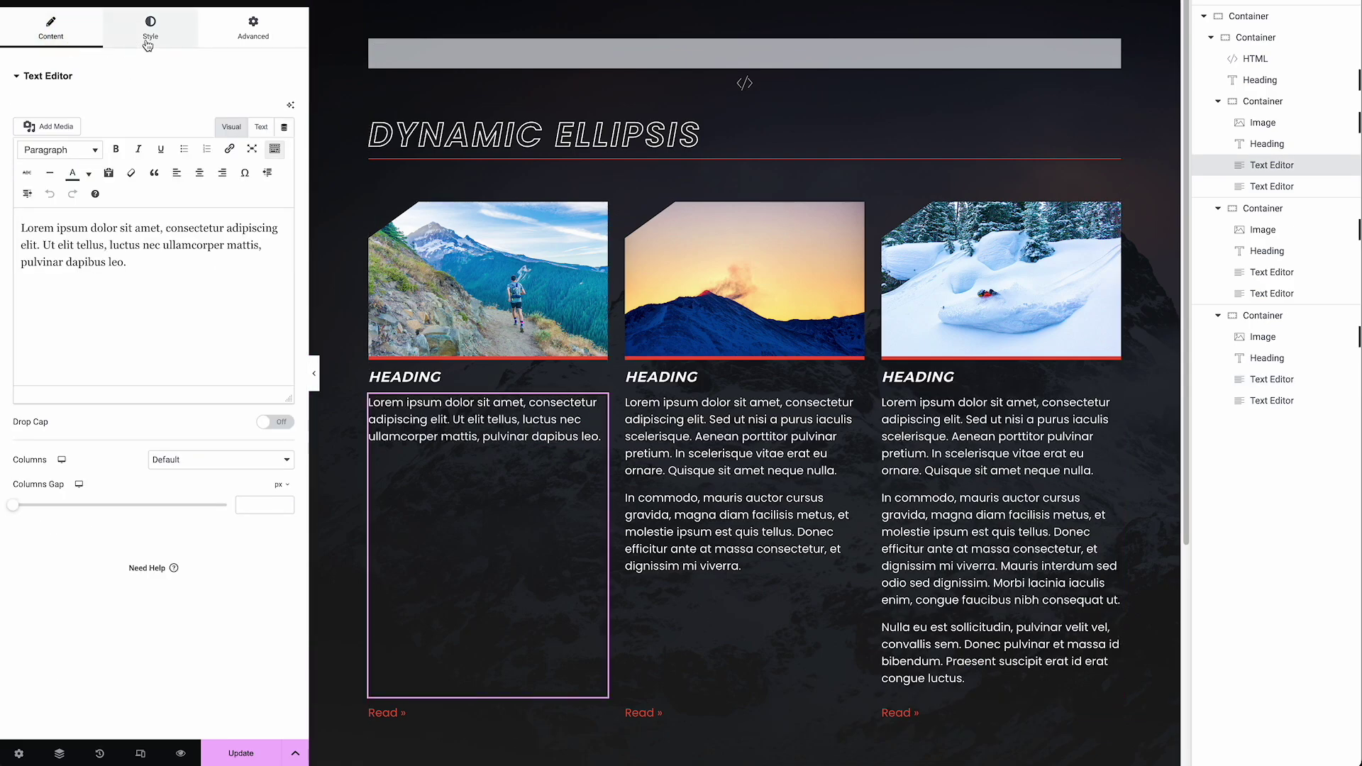
left_click(149, 44)
left_click(53, 36)
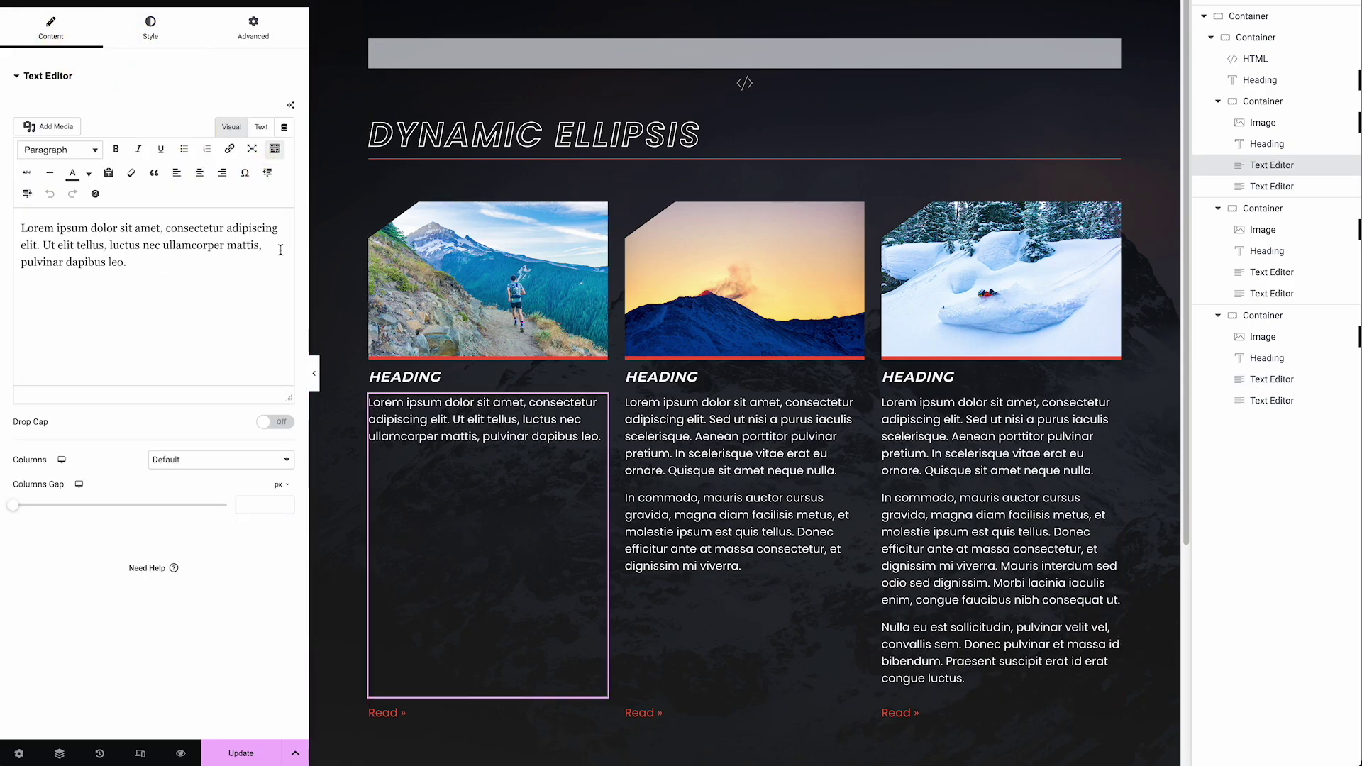
left_click(284, 127)
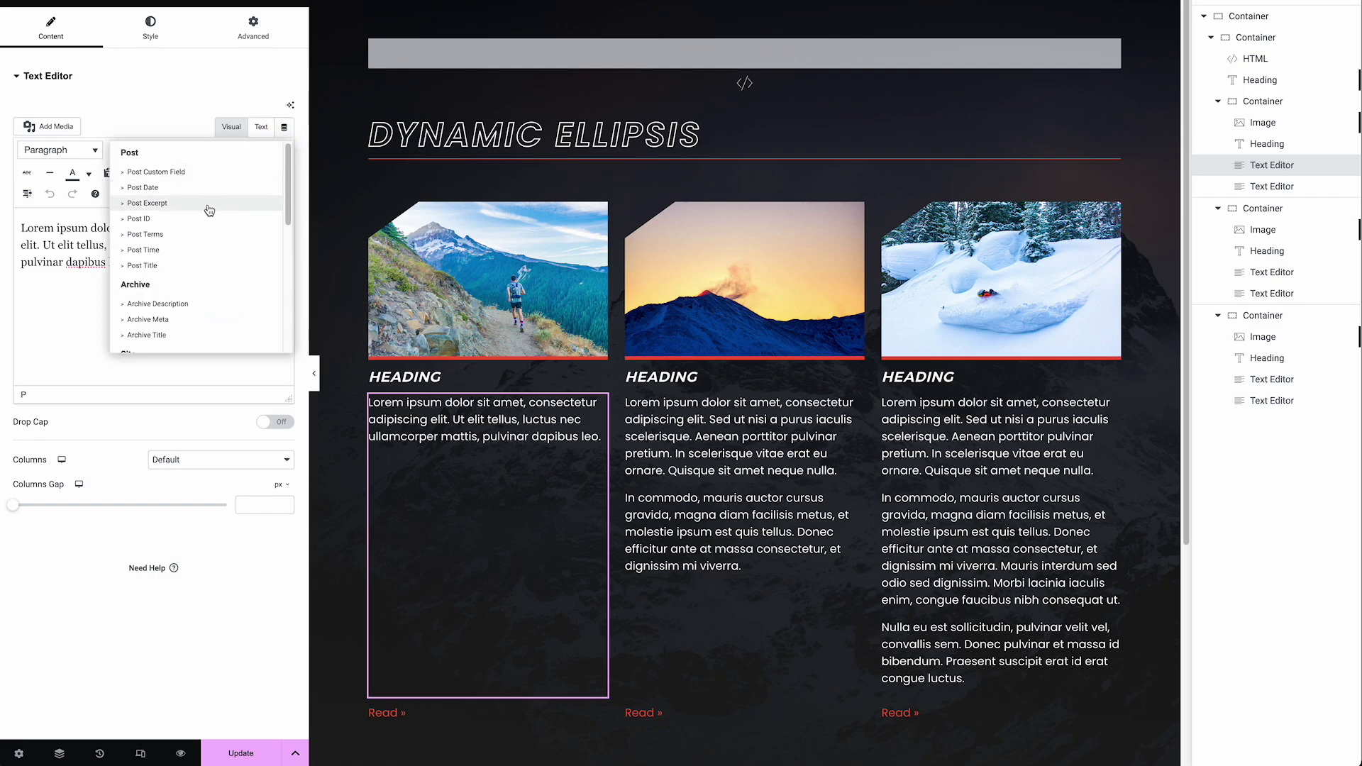
left_click(147, 203)
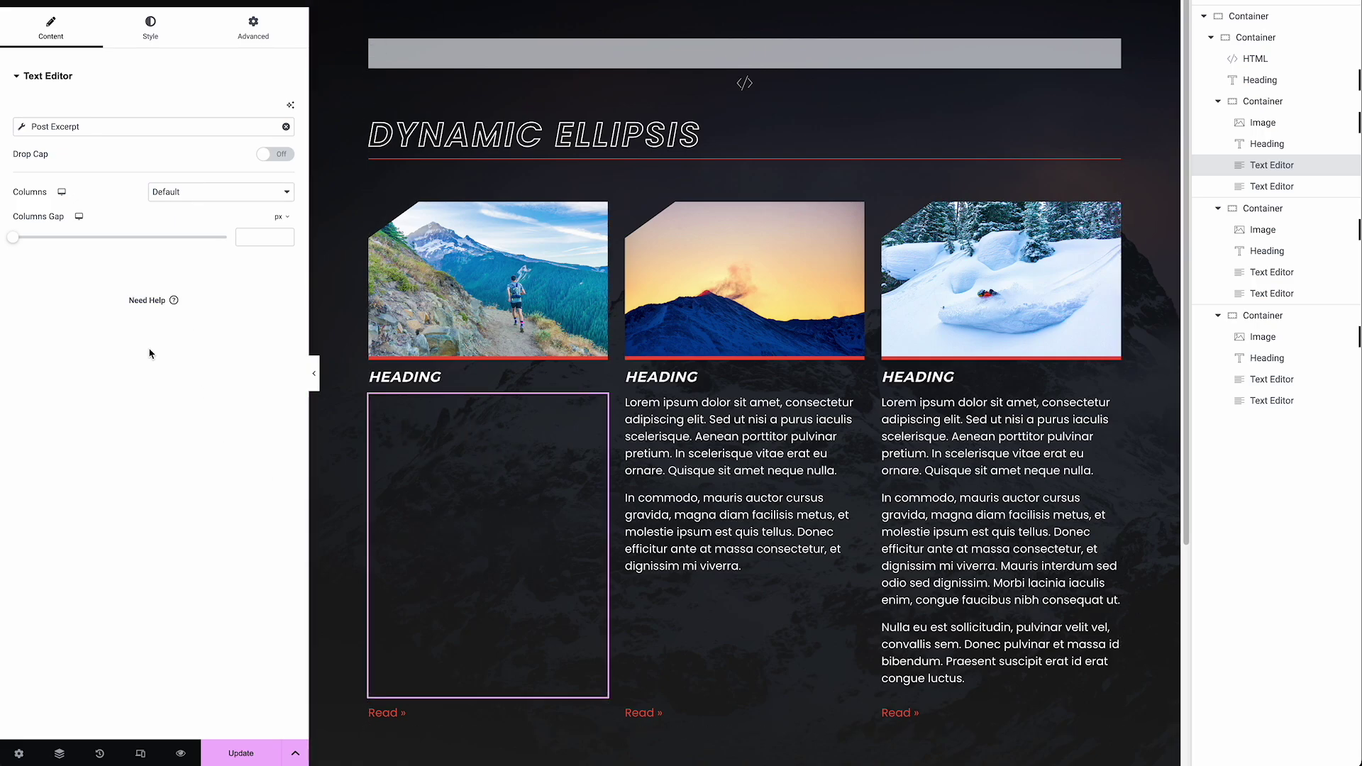
left_click(54, 127)
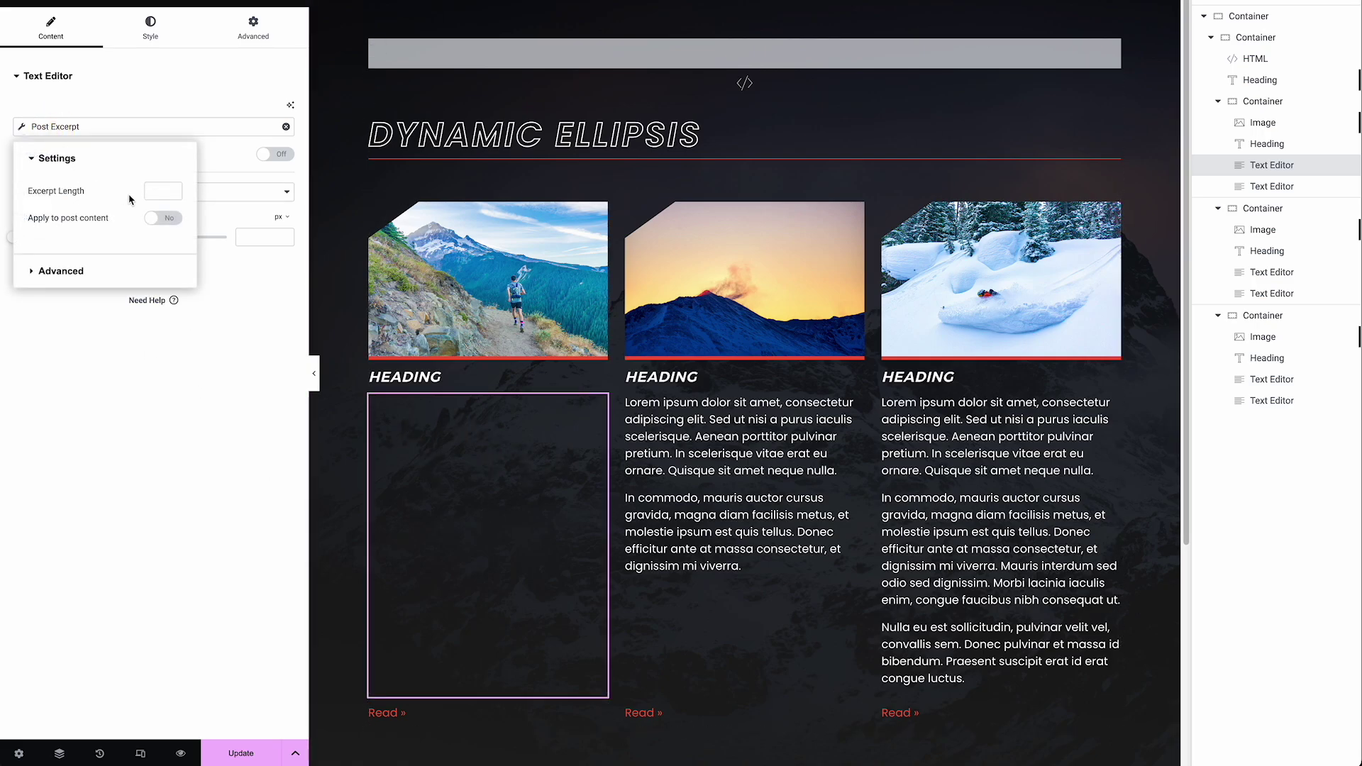
left_click(158, 191)
type("25")
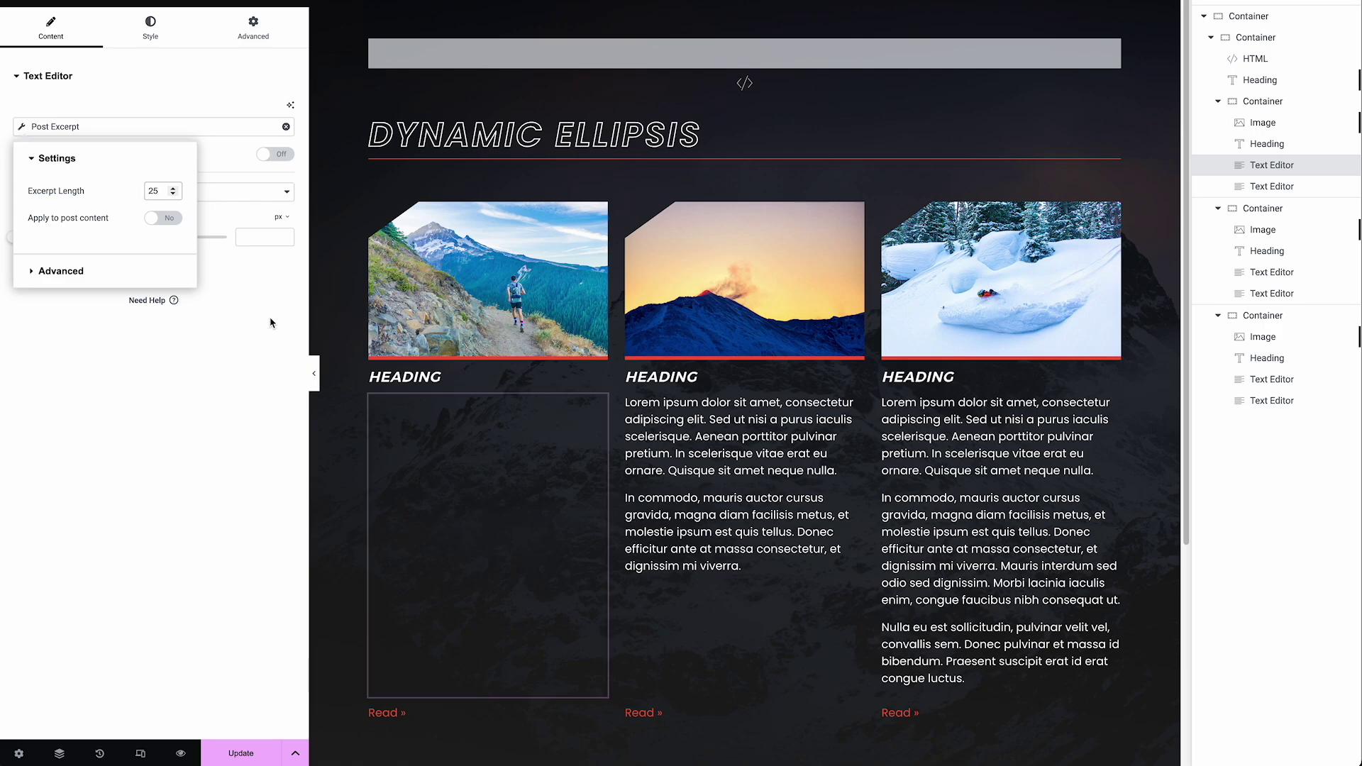
key("BackSpace")
key("BackSpace")
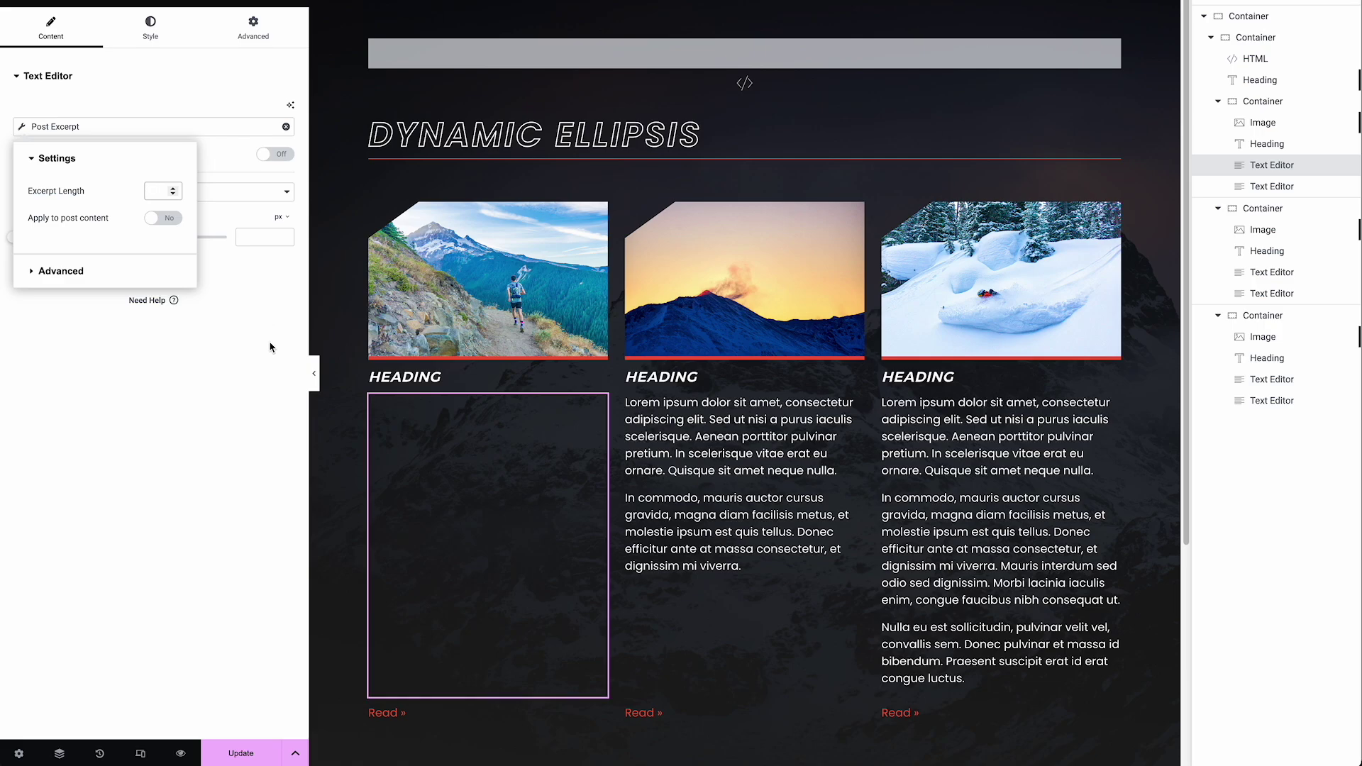
Try '...' in the excerpt's After field, then remove the Post Excerpt tag and tidy the dots after 'leo.'
left_click(61, 272)
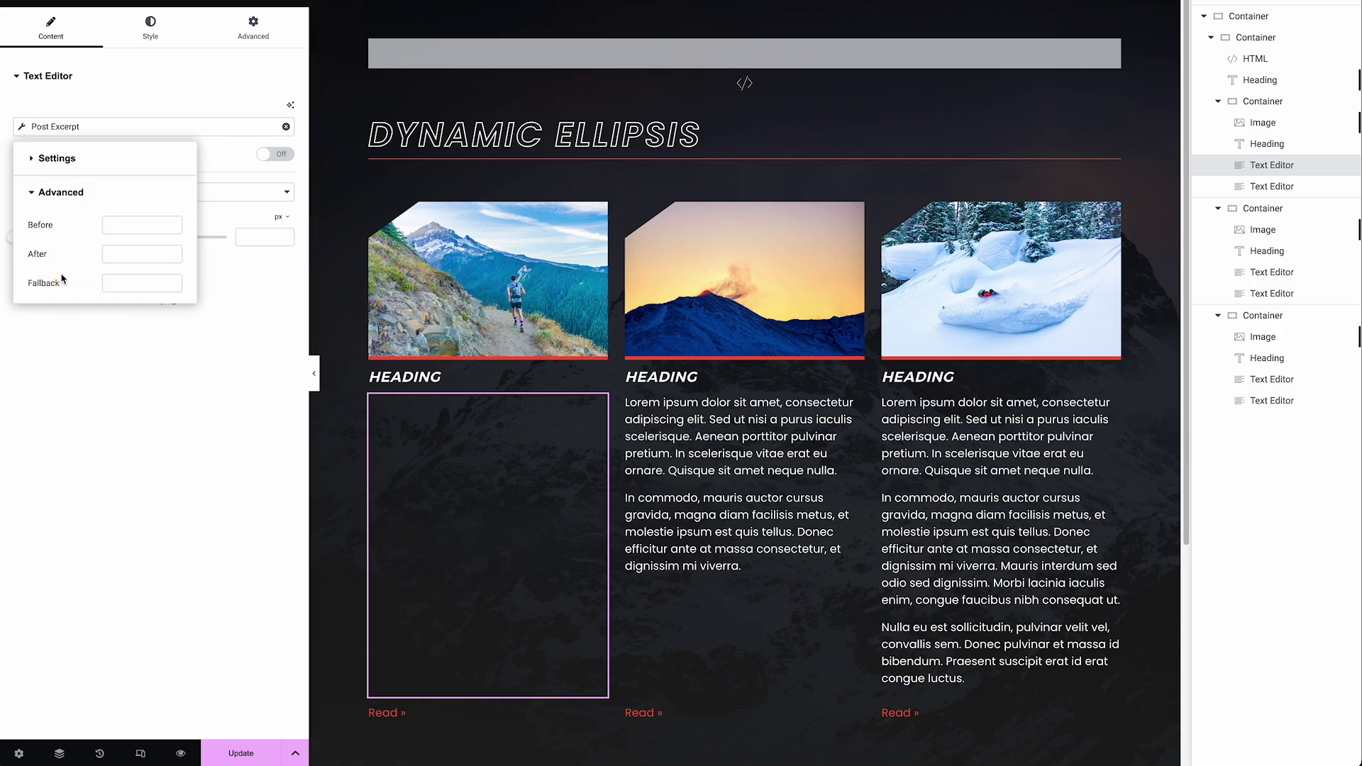
left_click(116, 257)
type("...")
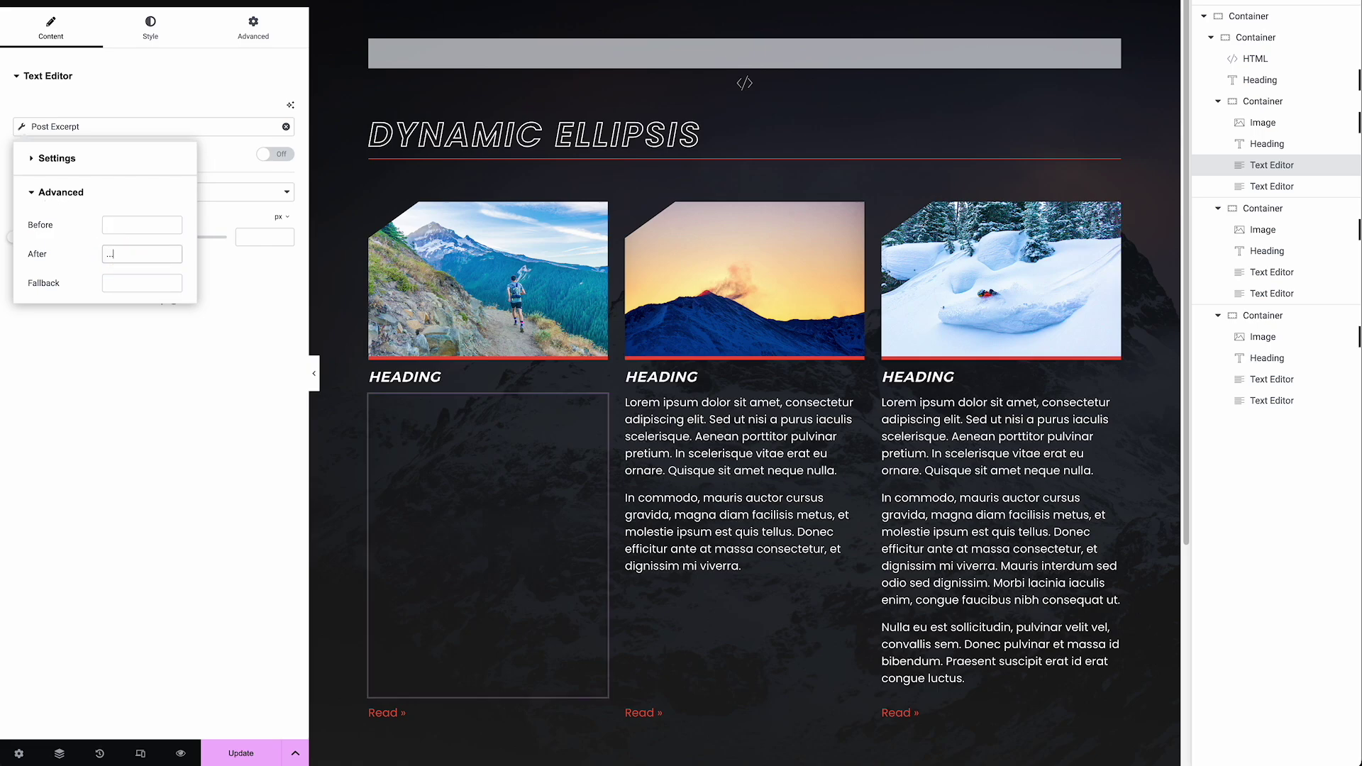
left_click(285, 127)
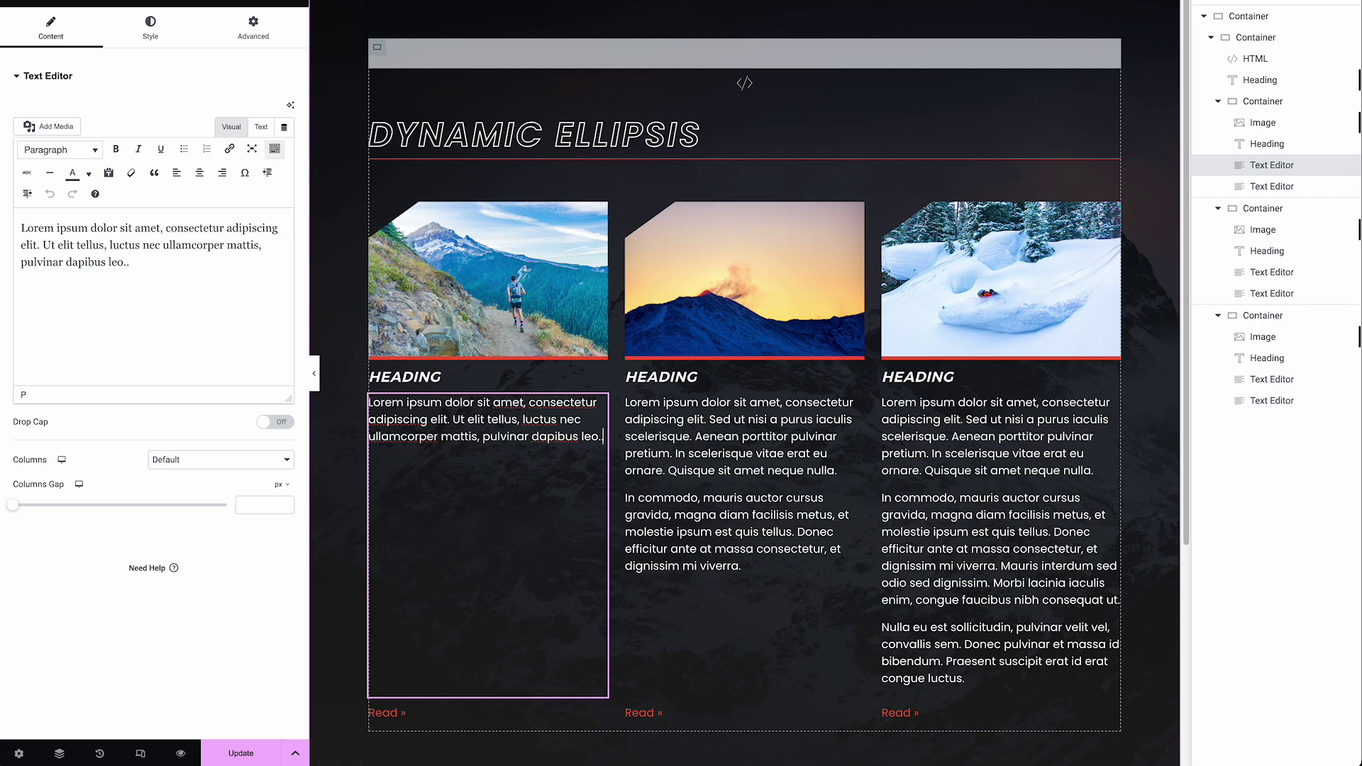
type("...")
key("BackSpace")
key("BackSpace")
type("...")
key("BackSpace")
Cut the second sentence of the first column's text and paste it back after 'elit.'
left_click(454, 420, "shift")
key("ctrl+c")
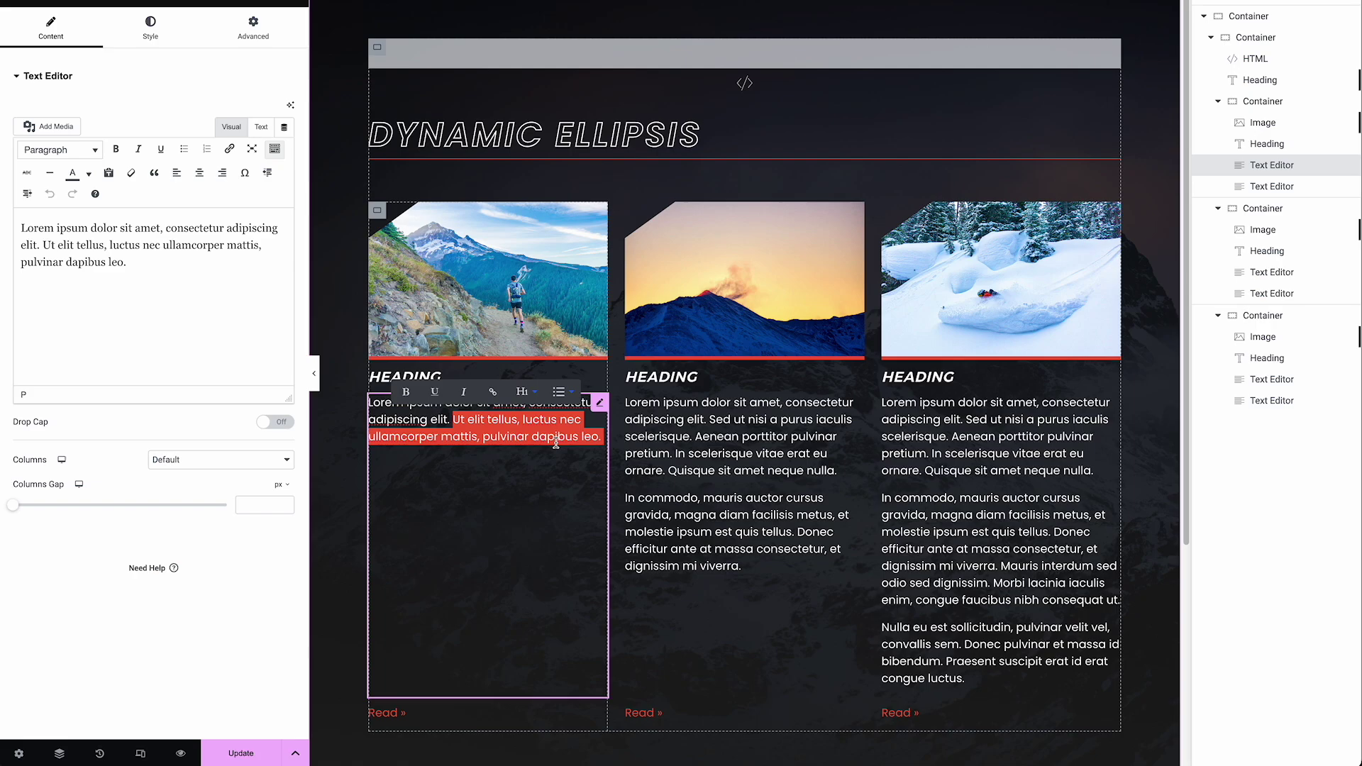
key("BackSpace")
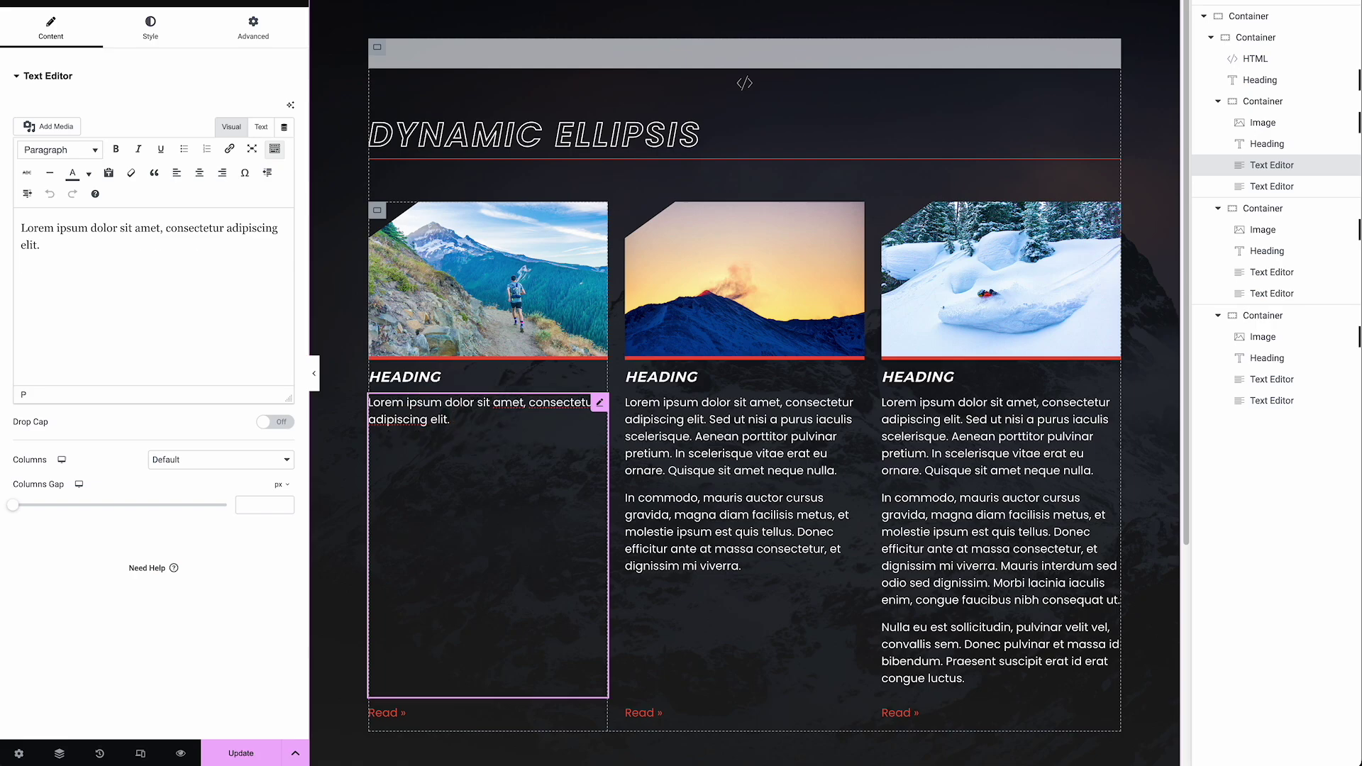
type("..")
key("ctrl+v")
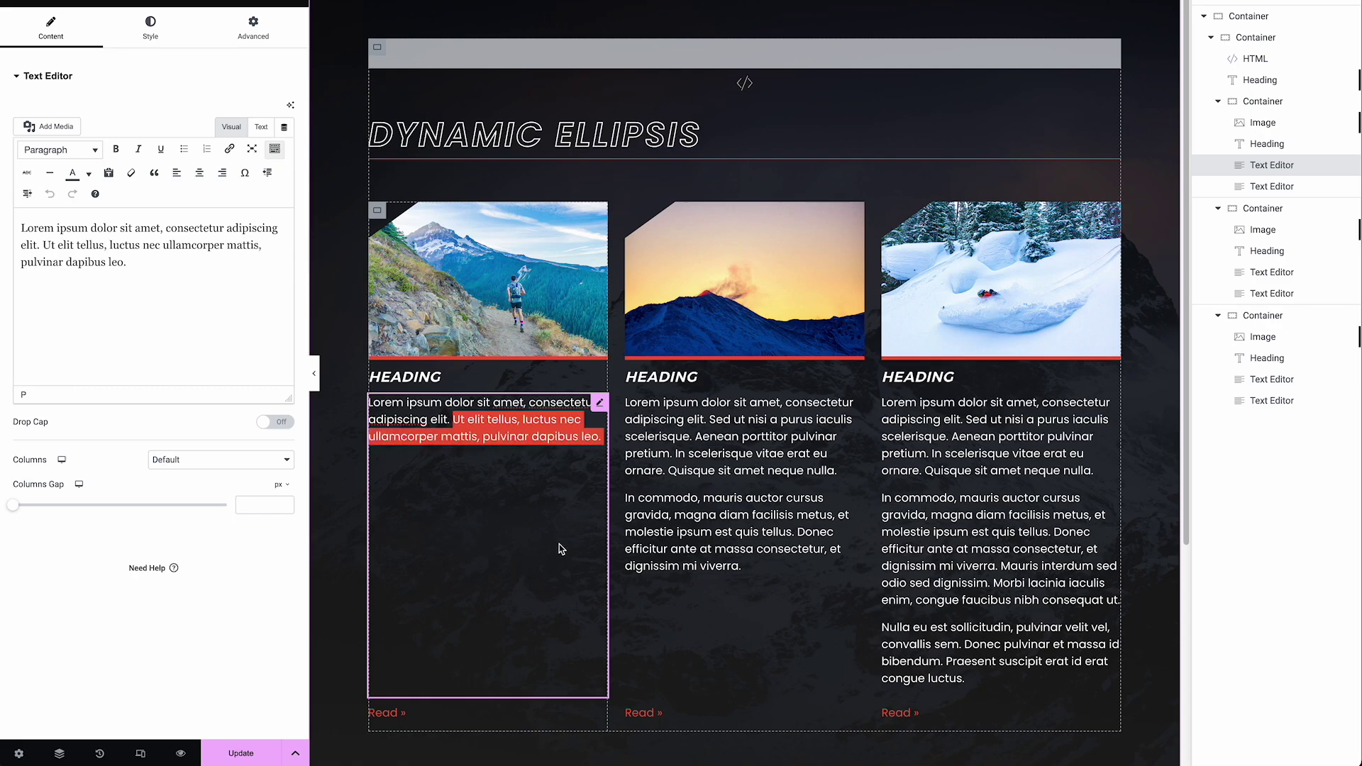
left_click(550, 454)
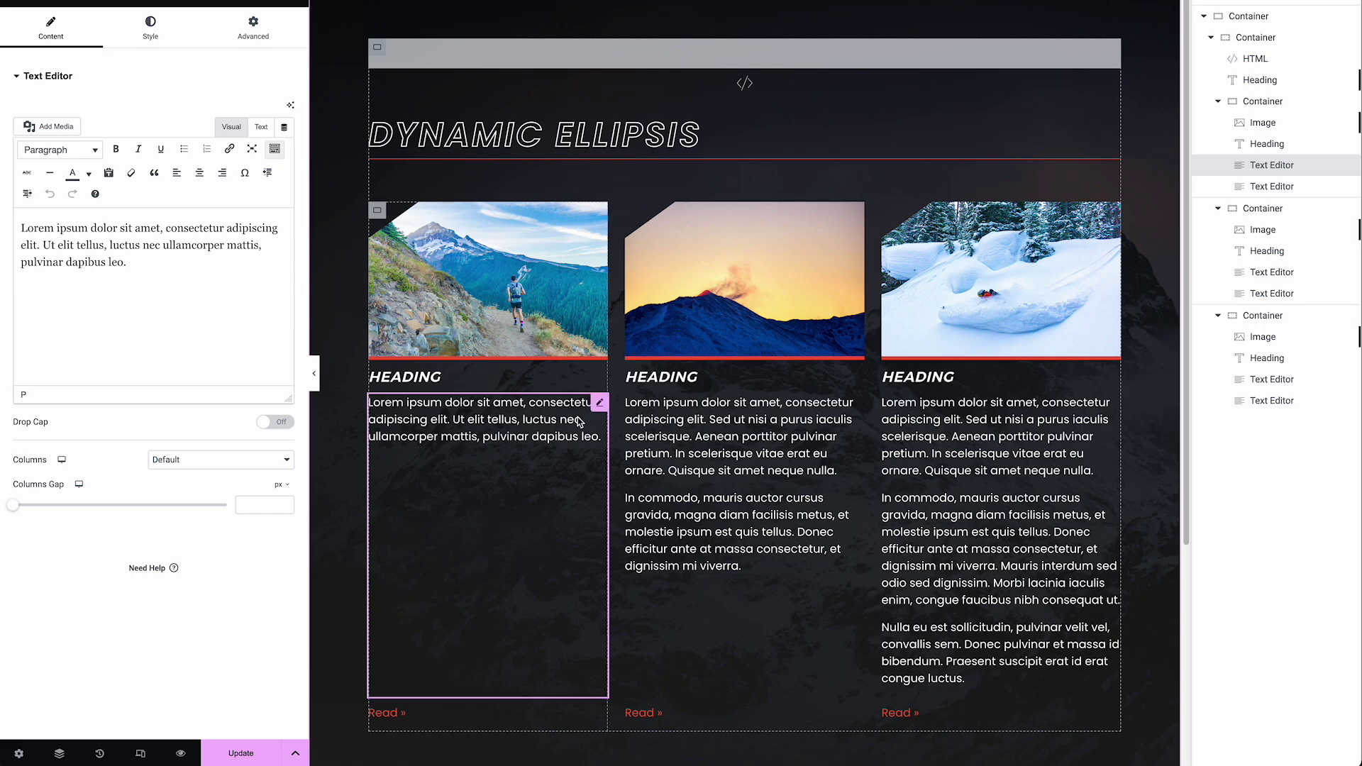
Delete the empty HTML widget sitting above the Dynamic Ellipsis heading
left_click(464, 64)
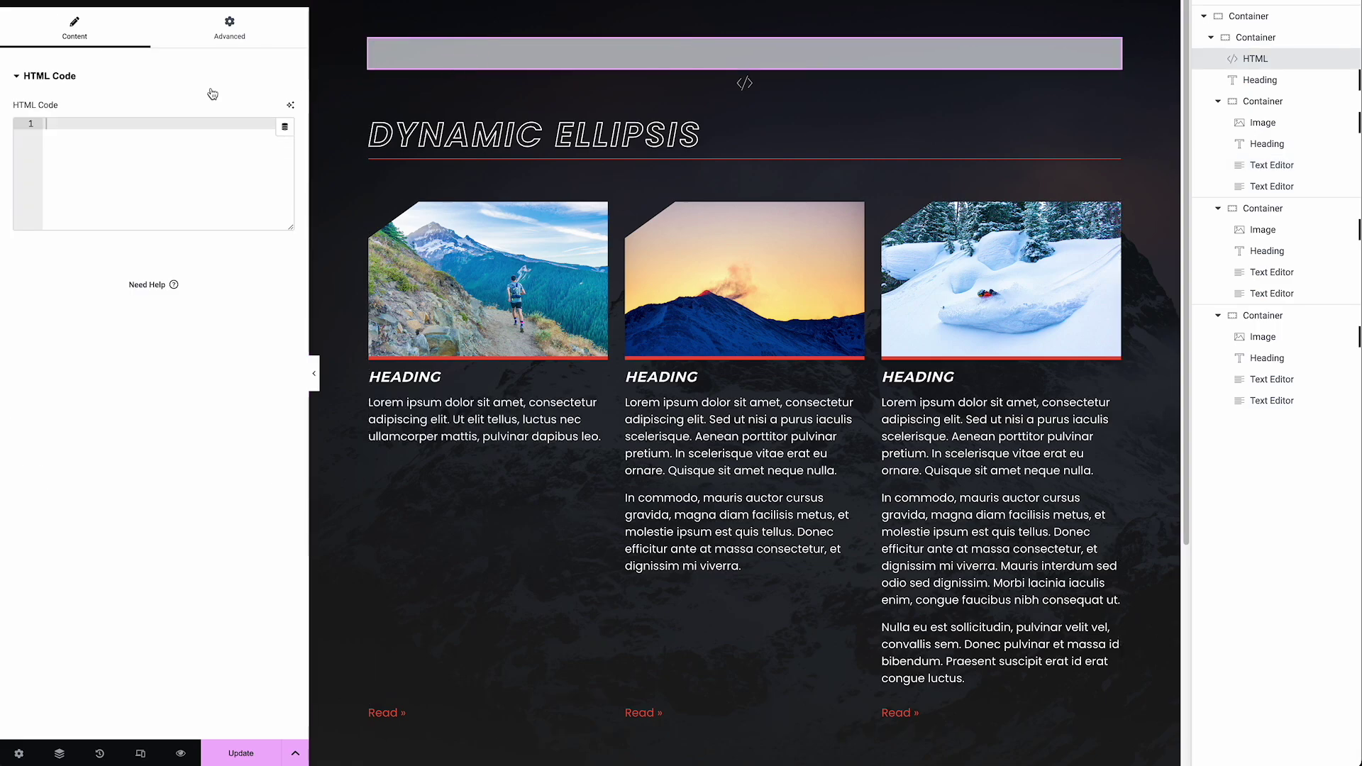
right_click(750, 54)
left_click(780, 370)
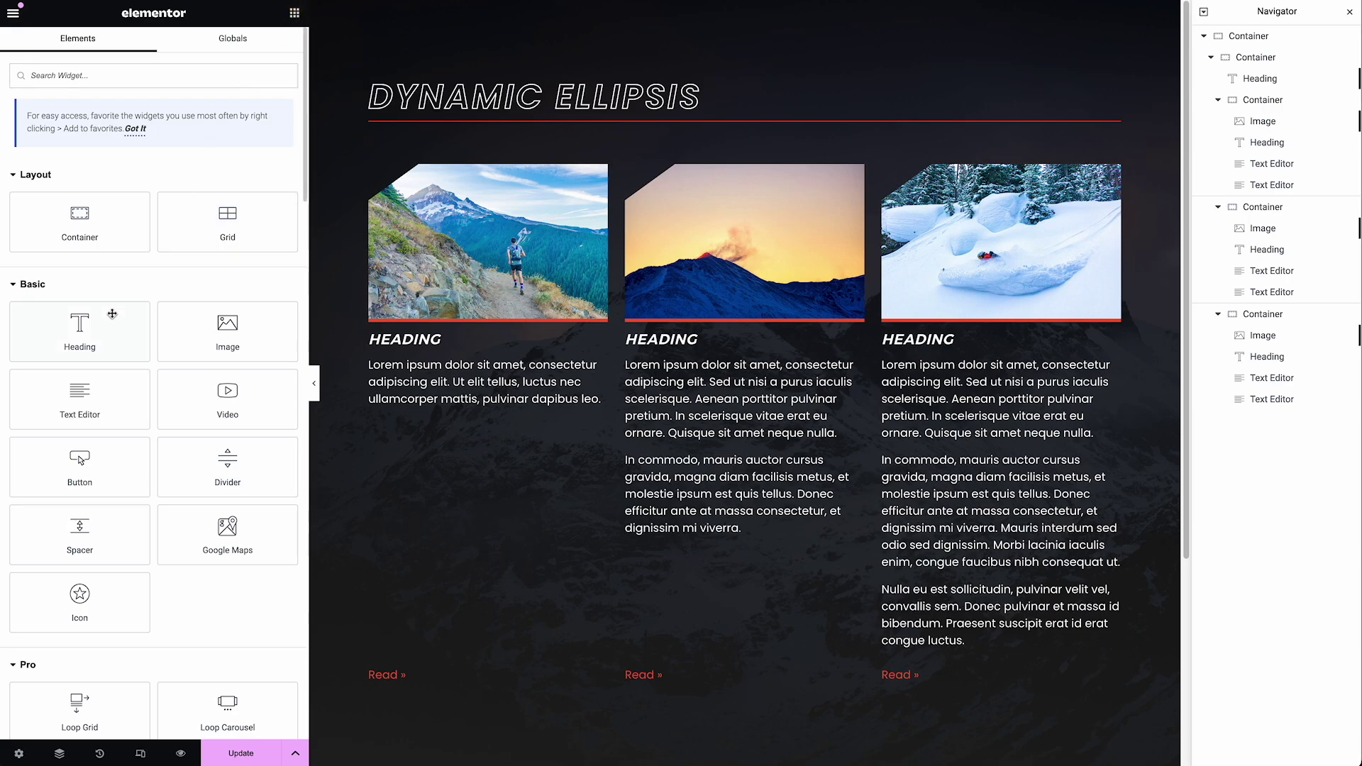
left_click(117, 76)
type("html")
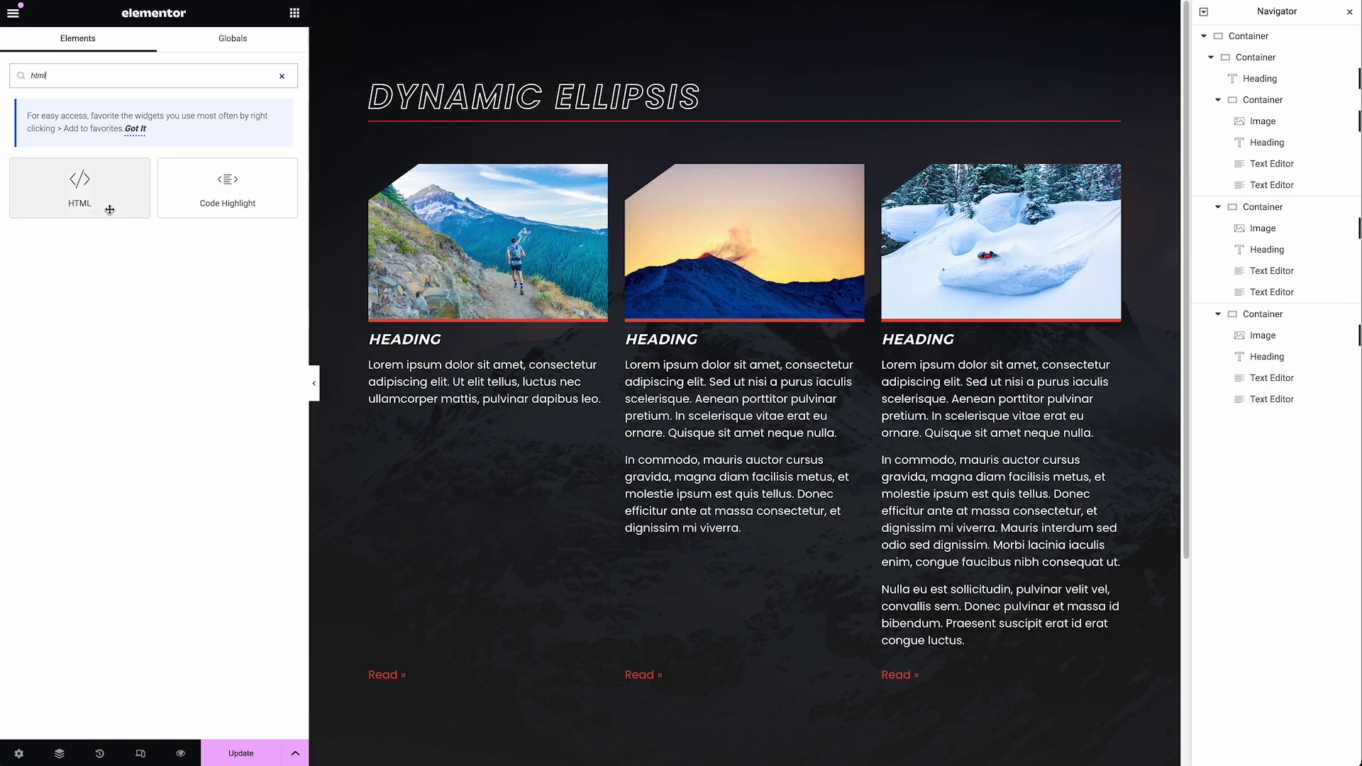
left_click_drag(85, 181, 500, 133)
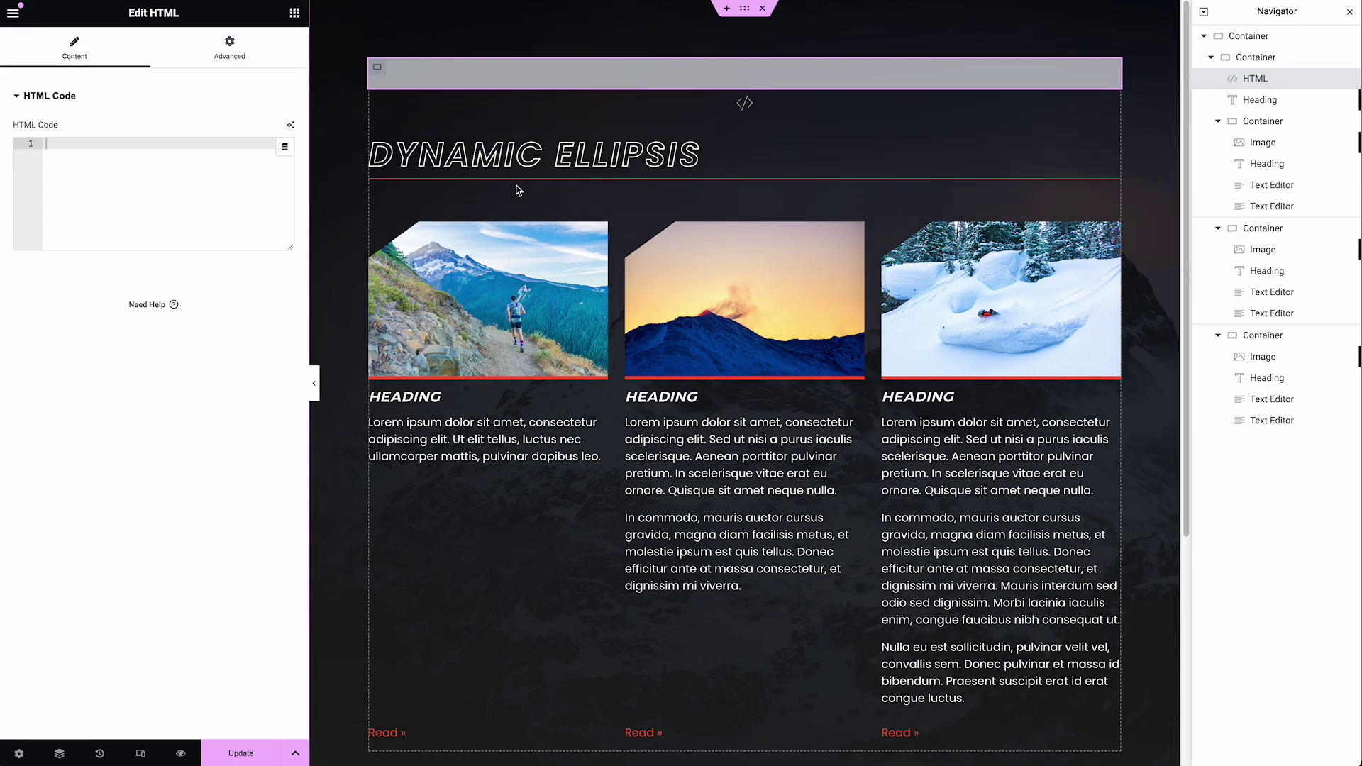
left_click(118, 183)
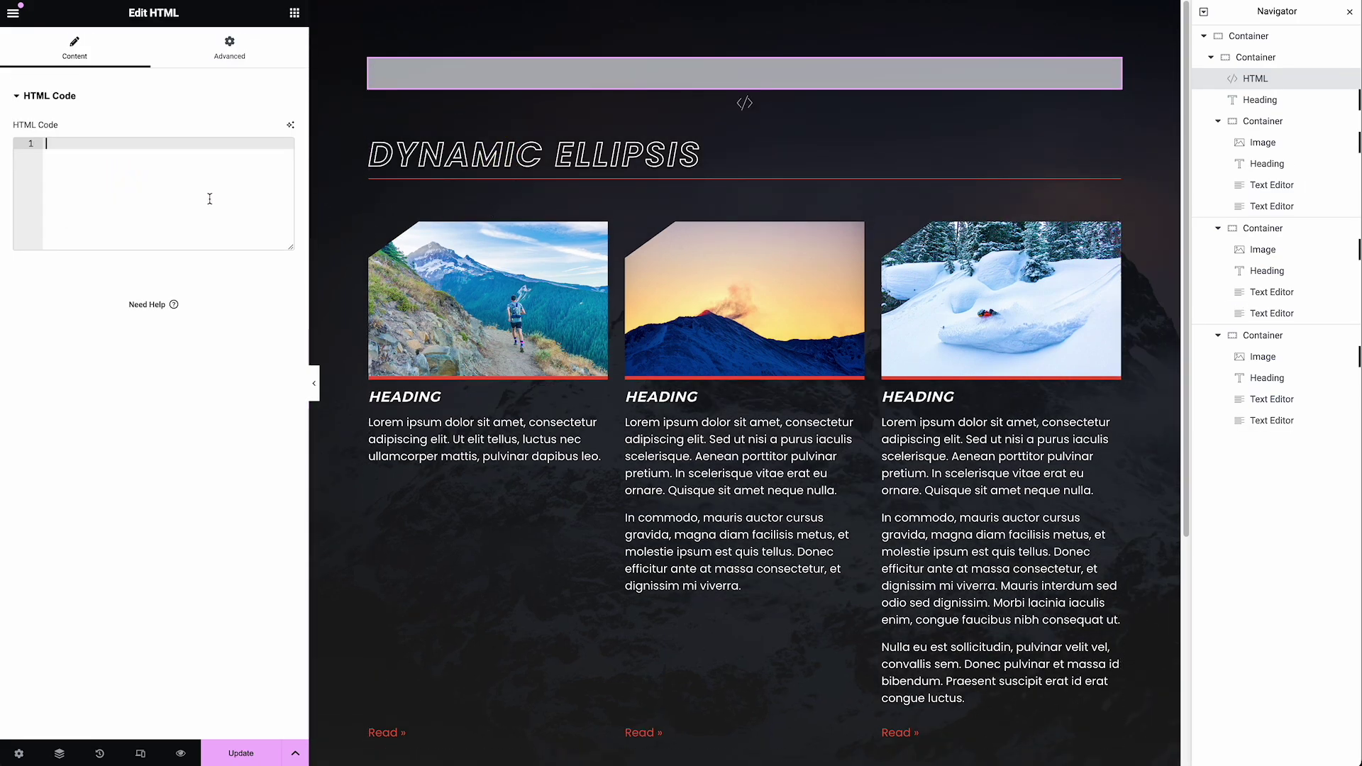
type("<scrip")
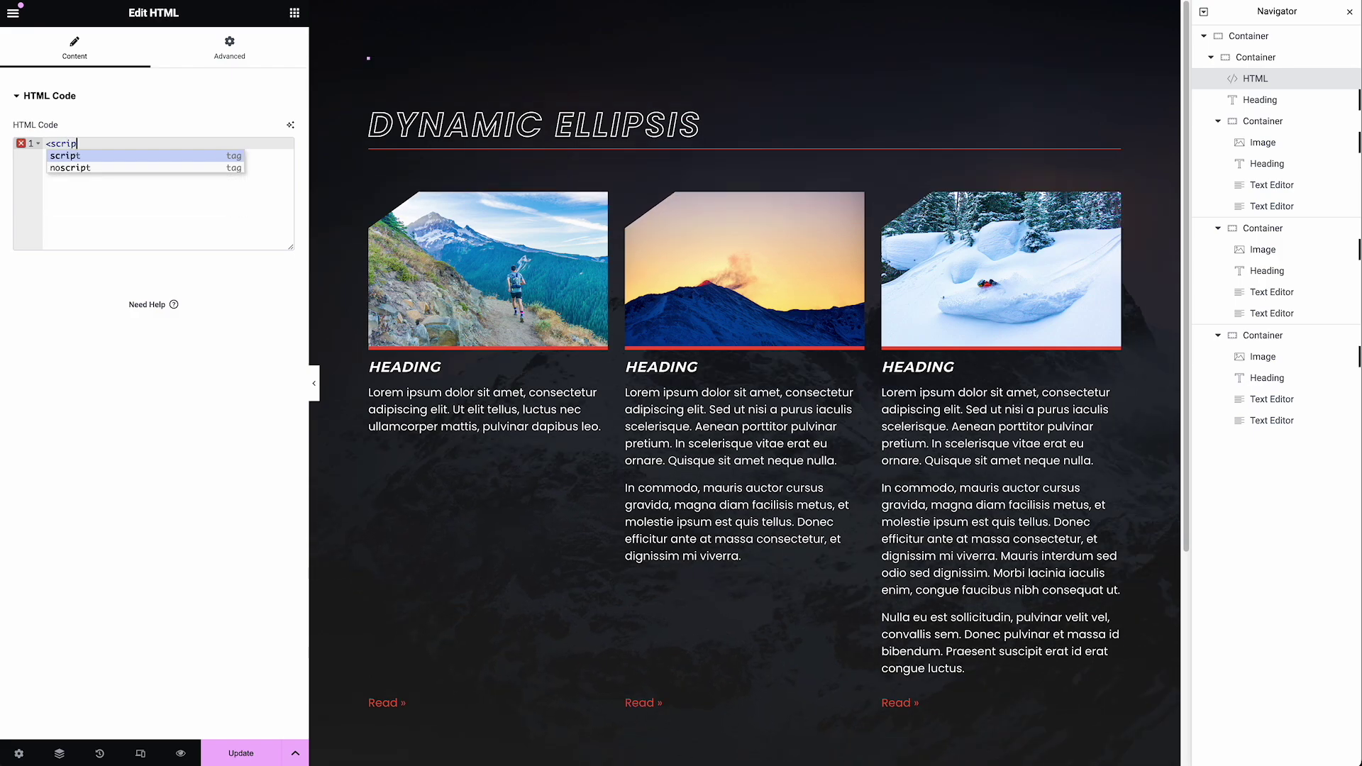
type("t>")
key("Return")
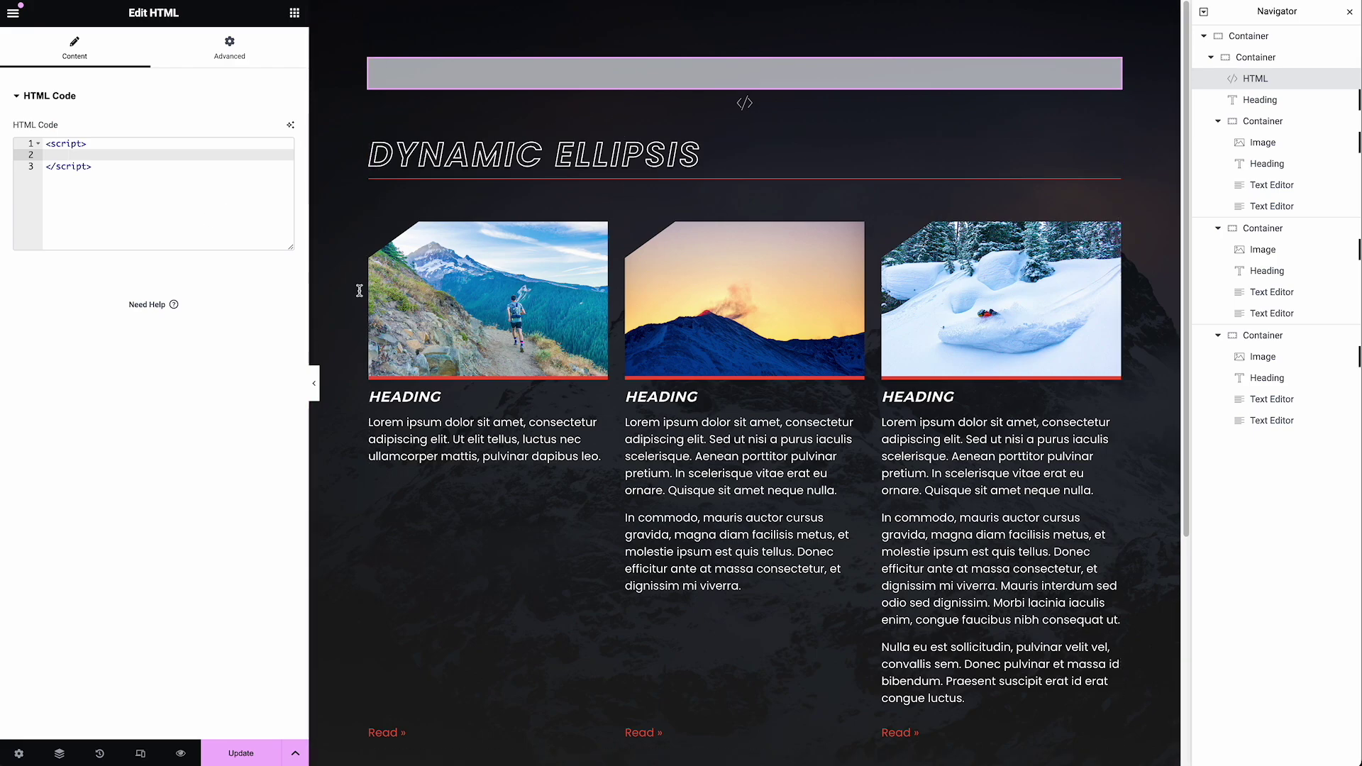
scroll(717, 385, "down", 1)
scroll(715, 382, "up", 1)
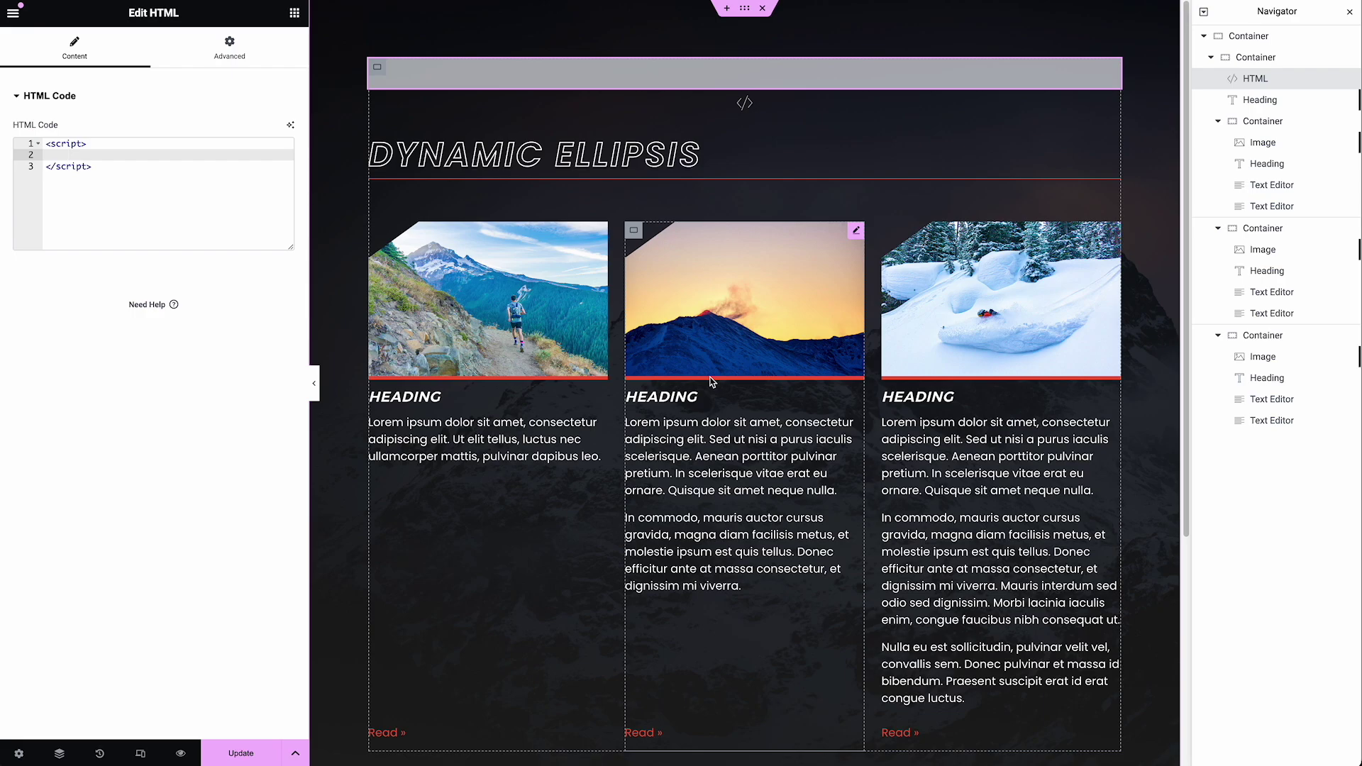
left_click(504, 69)
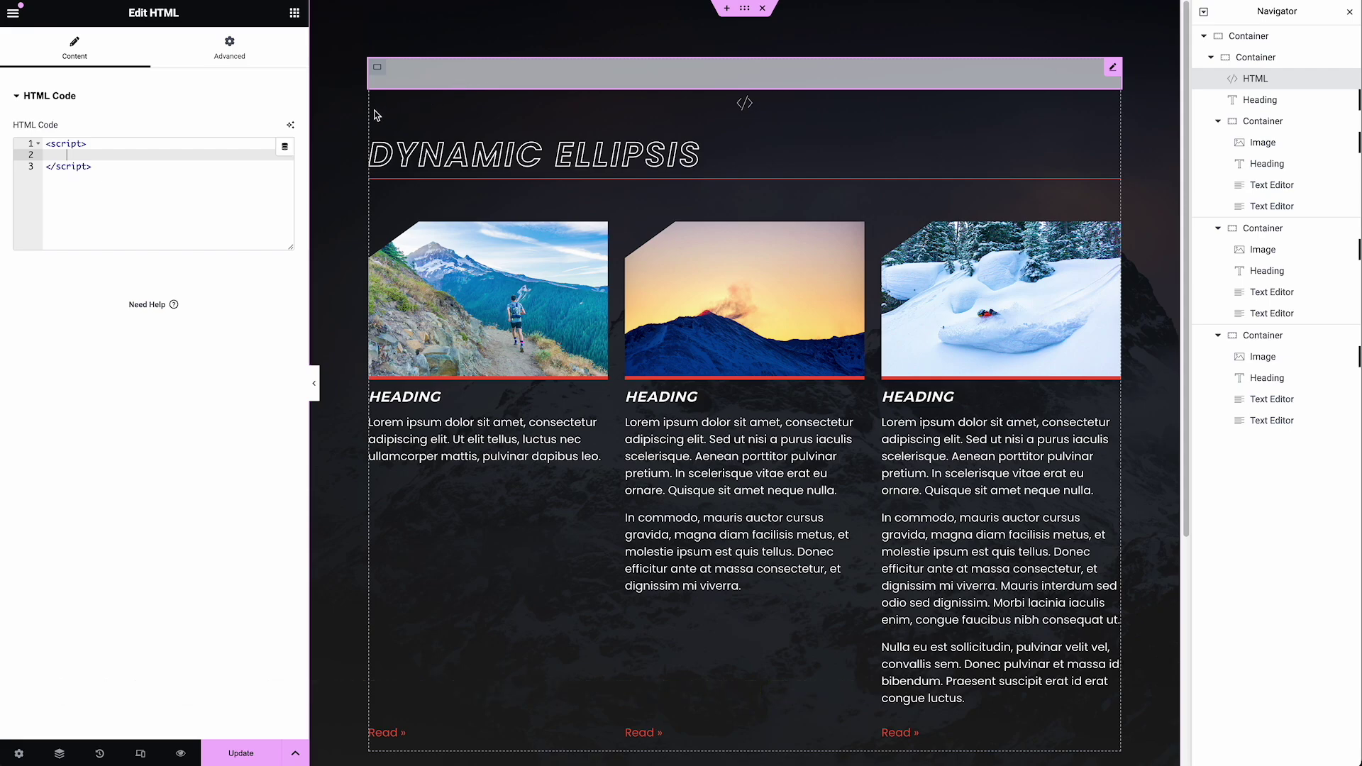
Paste the truncation script into the HTML widget, highlighting its dynamic-ellipsis selector and 150-character limit
key("ctrl+a")
type("<script>     document.addEventListener(\"DOMContentLoaded\", function() {     const excerpts = document.querySelectorAll('.dynamic-ellipsis');      excerpts.forEach(function(excerpt) {         const maxLength = 150; // Set this to the number of characters you want to show         const text = excerpt.innerText.trim();          if (text.length > maxLength) {             const truncatedText = text.slice(0, maxLength);             excerpt.innerText = `${truncatedText}...`;         }     }); }); </script>")
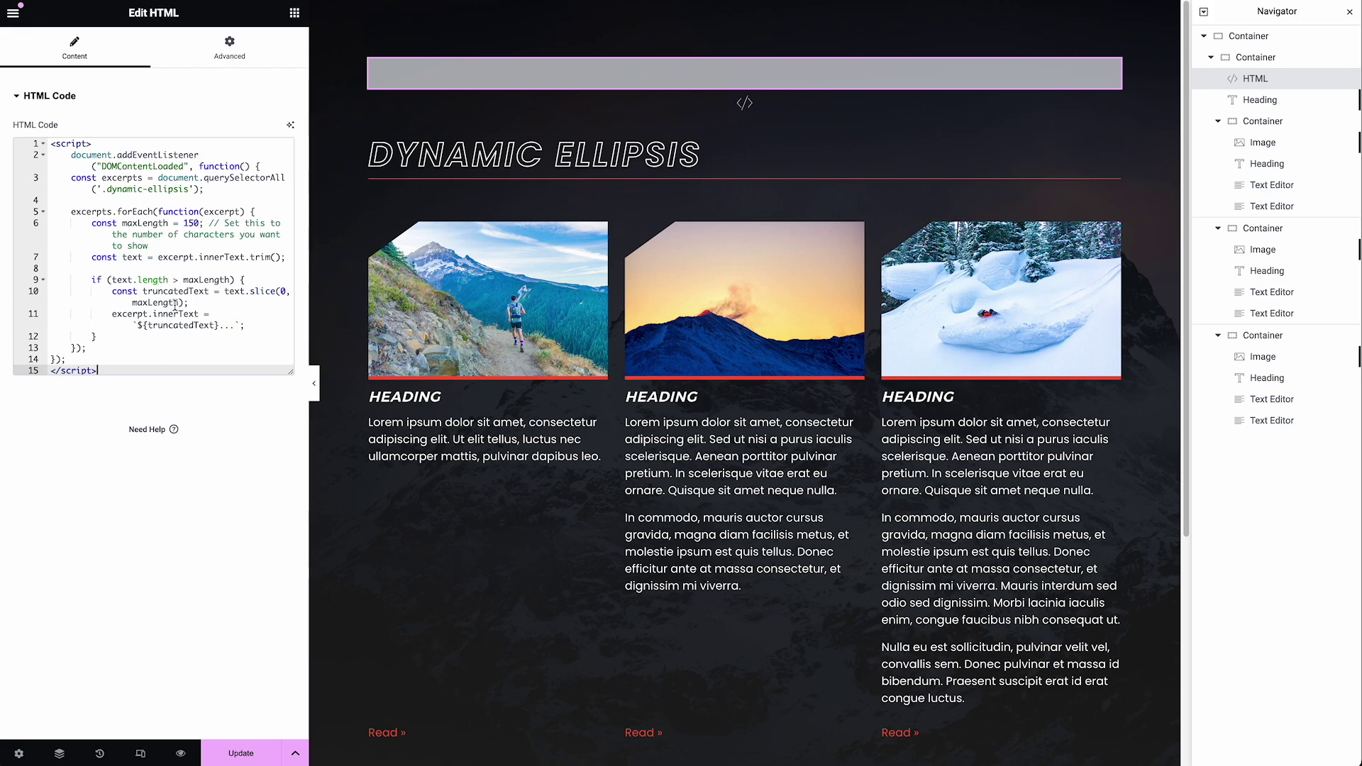
left_click_drag(183, 193, 114, 193)
double_click(114, 190)
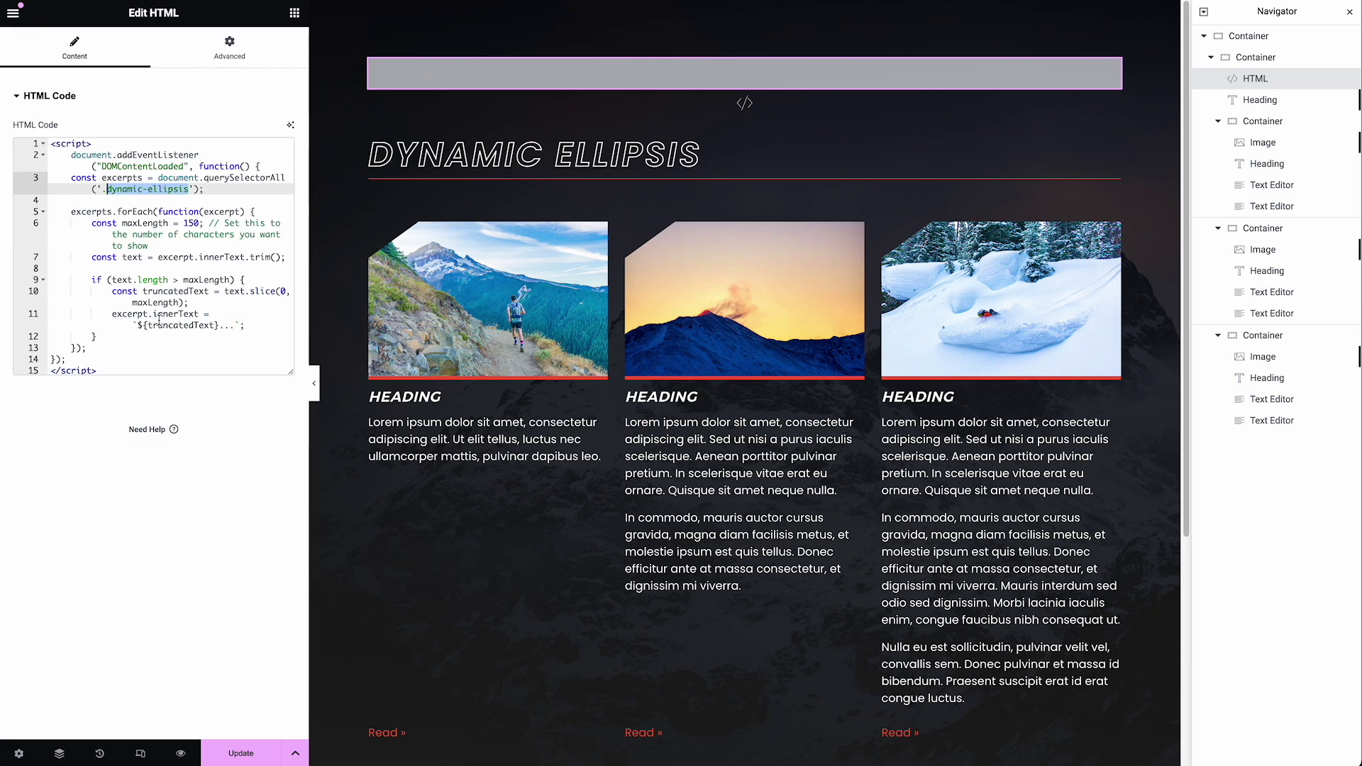
left_click_drag(192, 194, 106, 191)
left_click(172, 267)
double_click(191, 223)
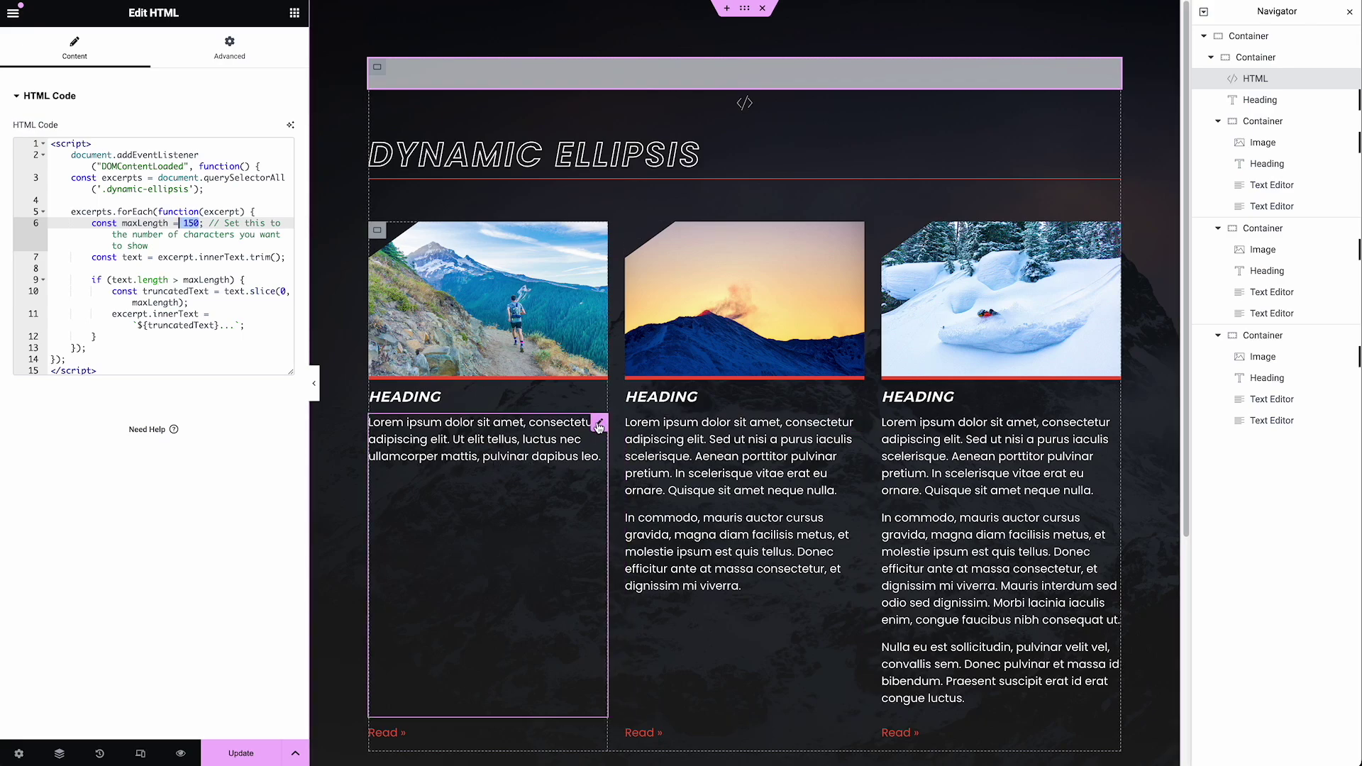
left_click(599, 424)
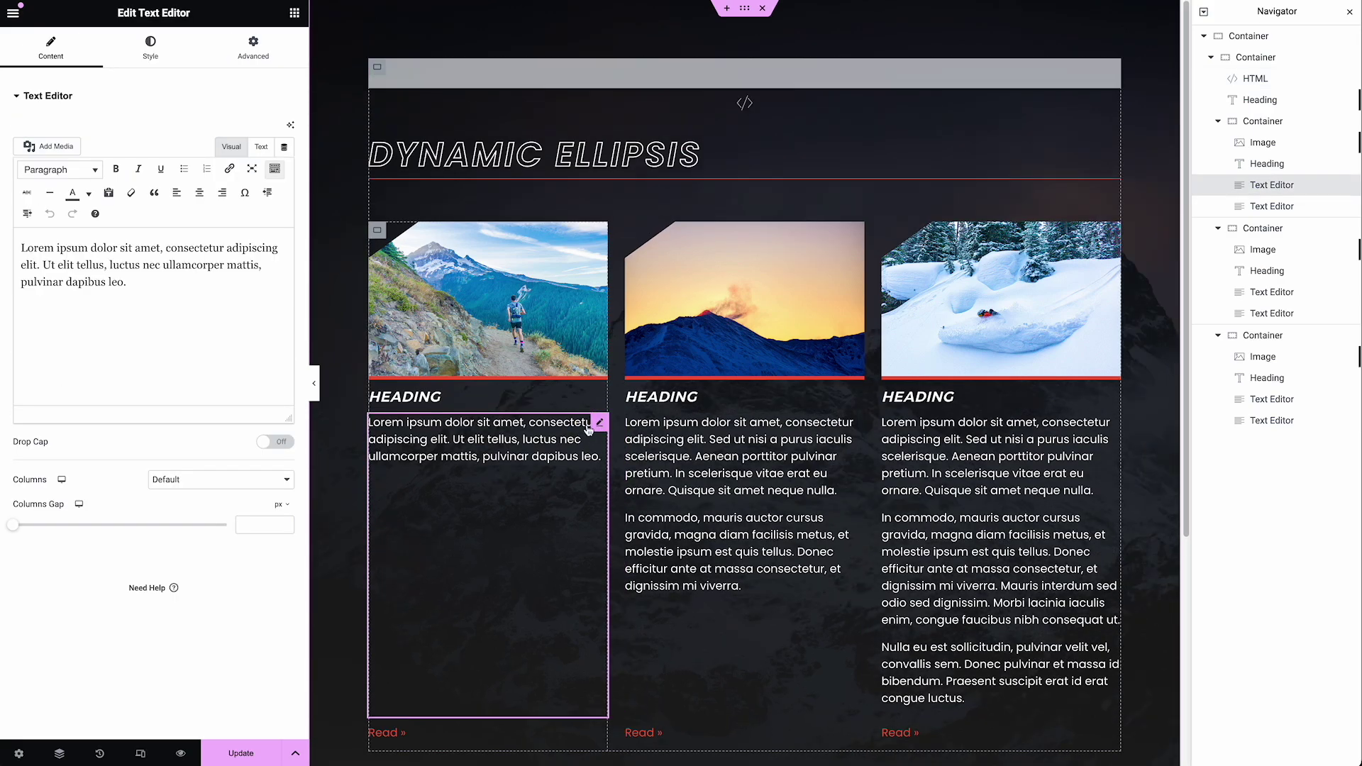
Confirm the first, second and third card text blocks each list dynamic-ellipsis under Advanced CSS Classes
left_click(264, 49)
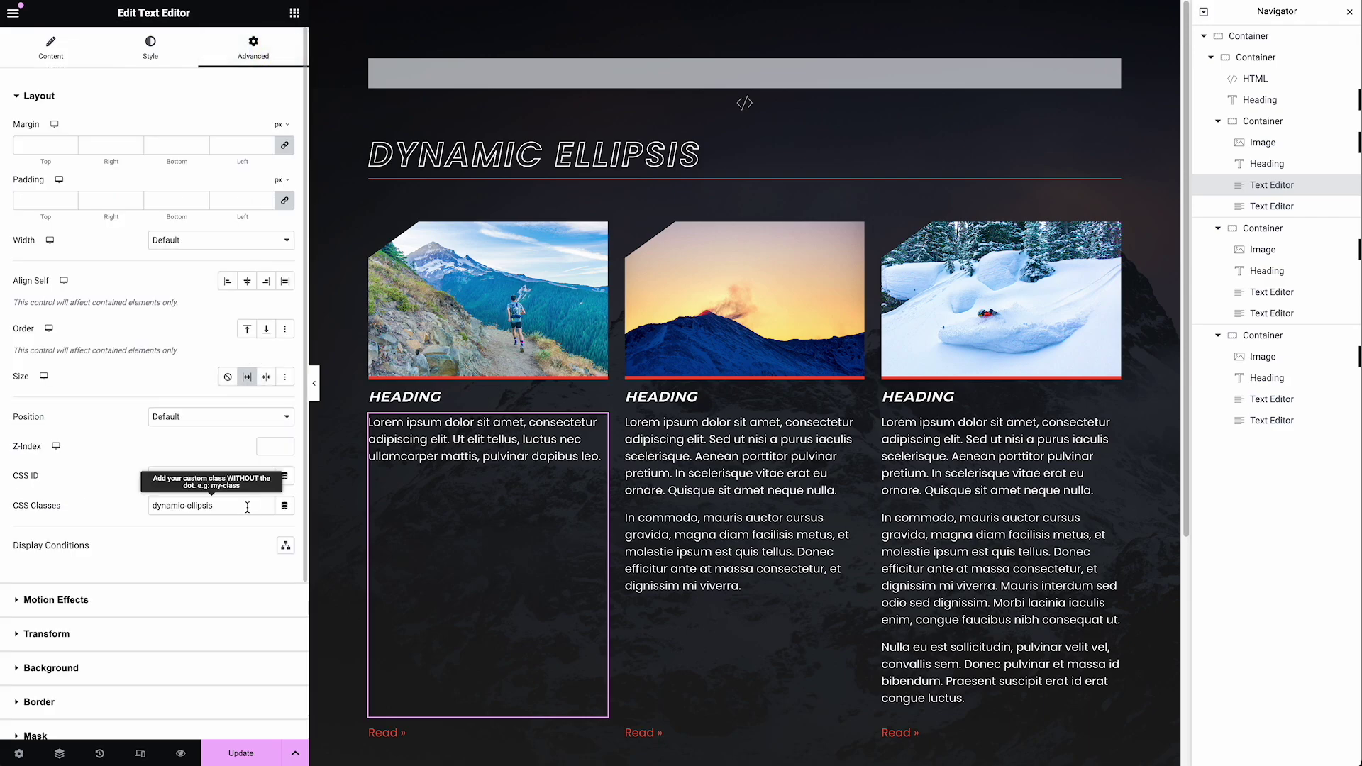
left_click_drag(217, 506, 125, 517)
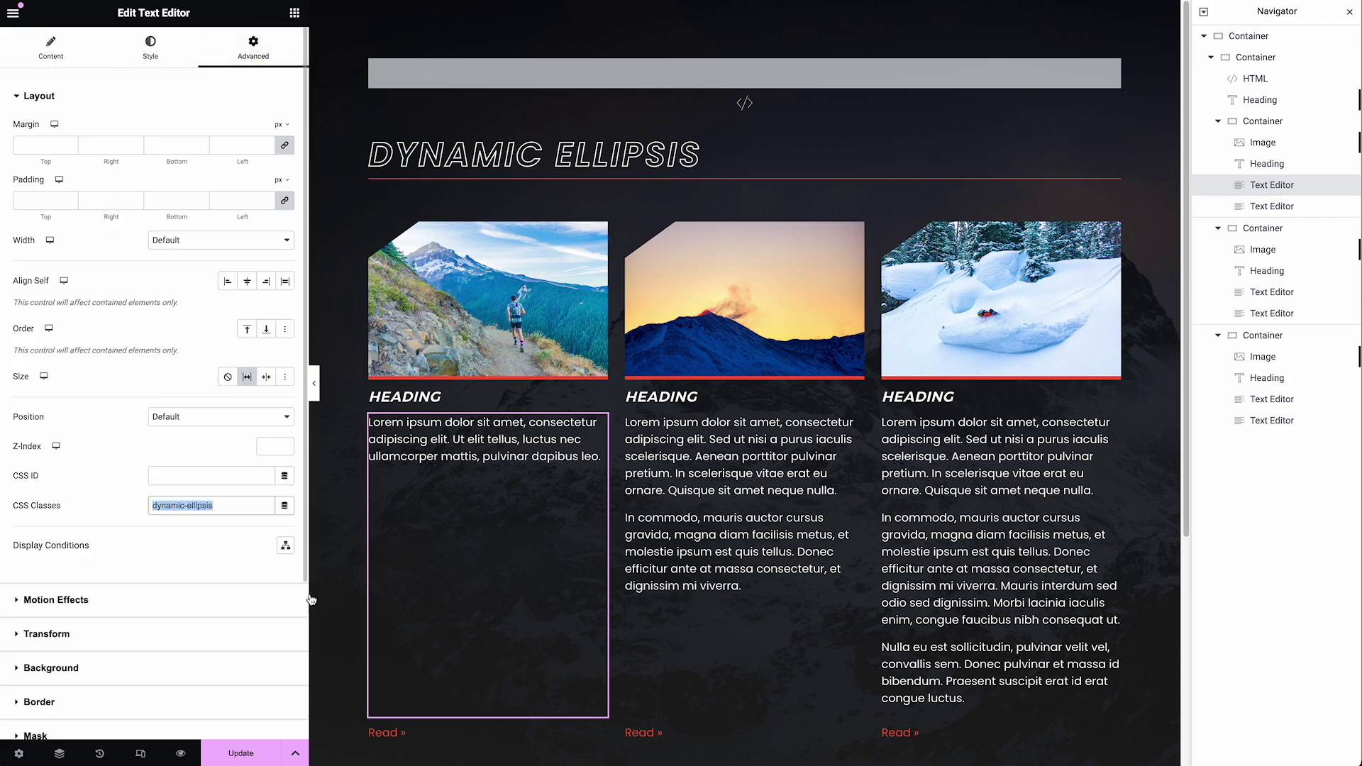
left_click(855, 425)
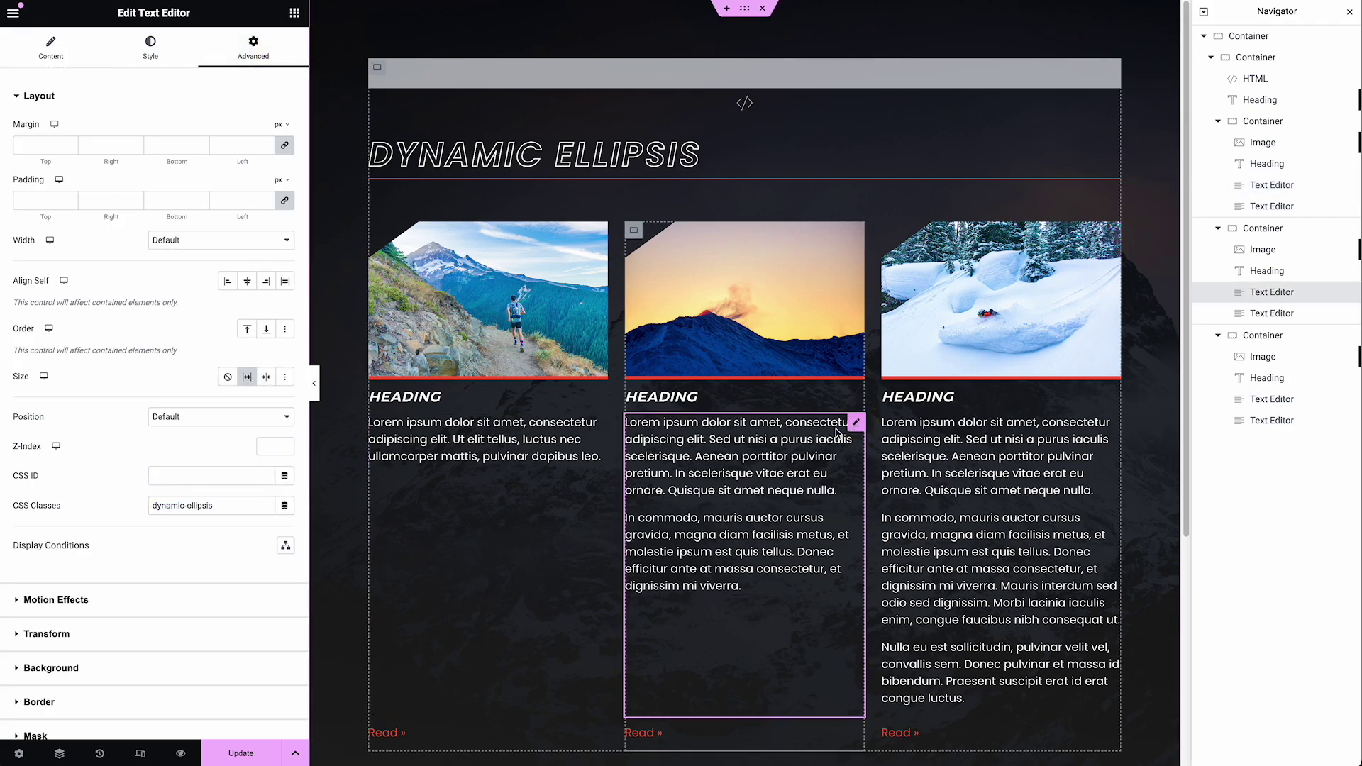
left_click_drag(236, 505, 137, 505)
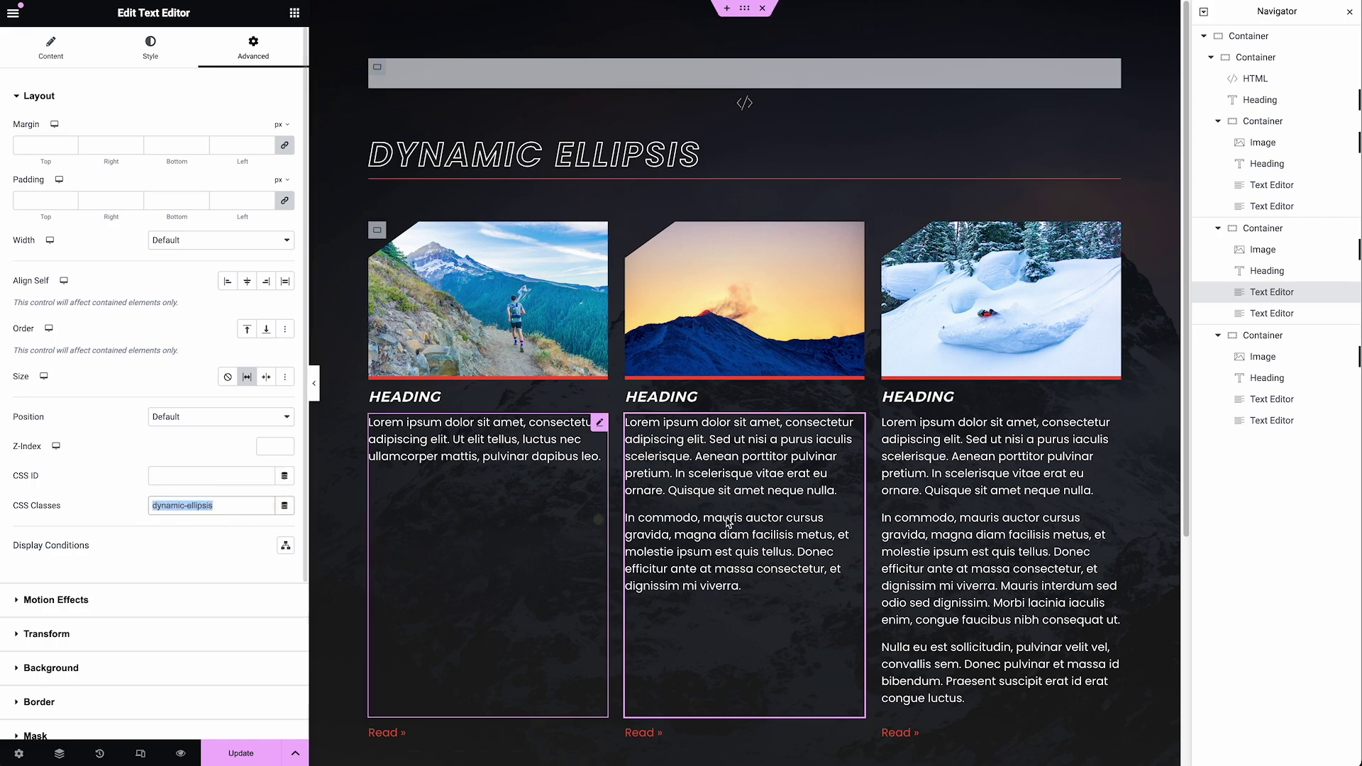
left_click(1112, 424)
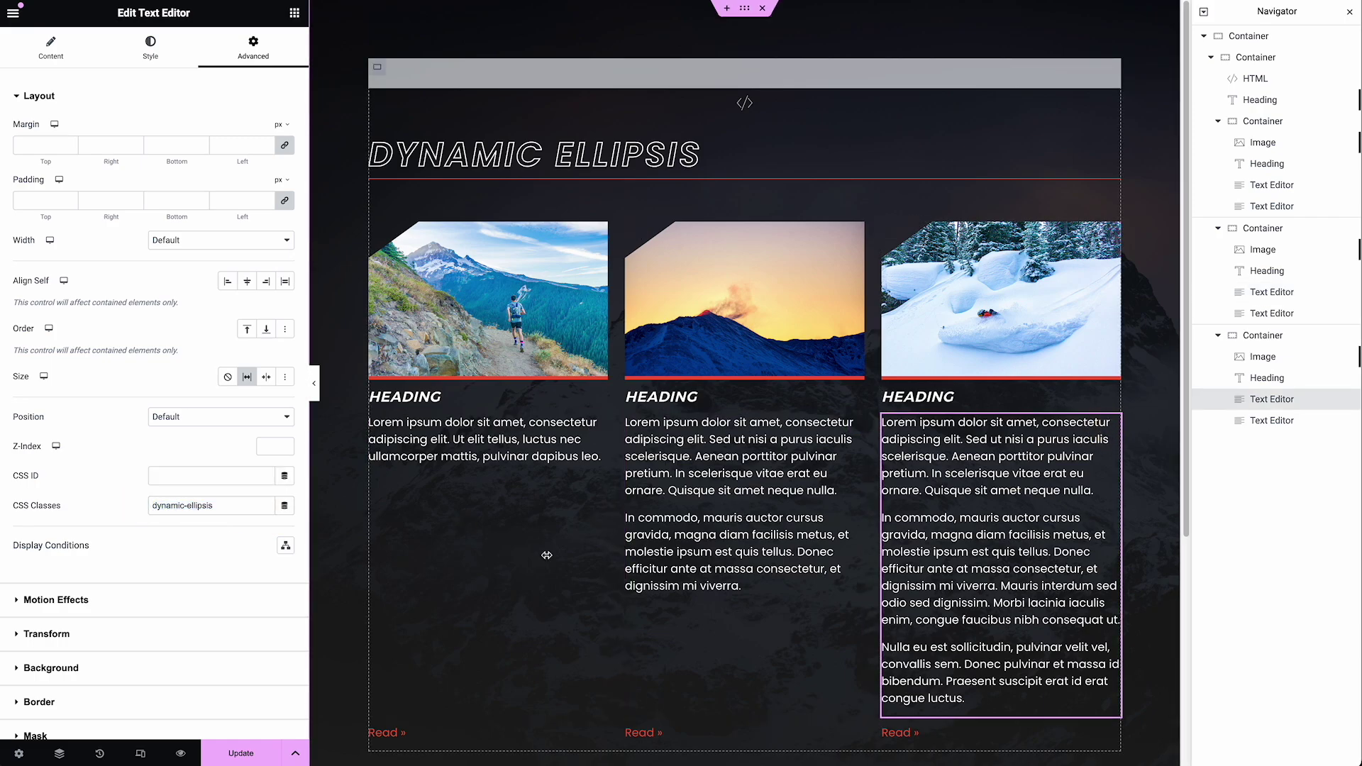
left_click(242, 505)
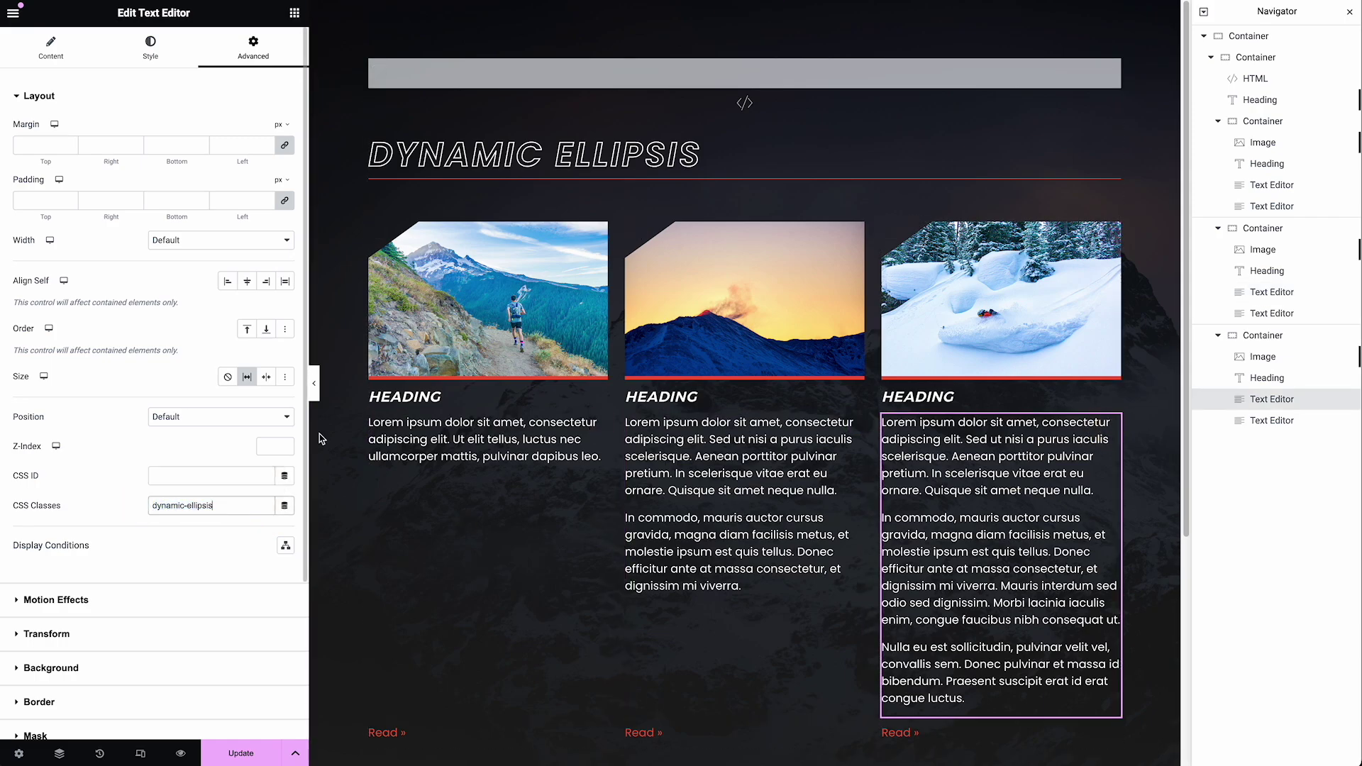
Update the page with the 150-character script and preview the live page's trimmed excerpts
left_click(534, 82)
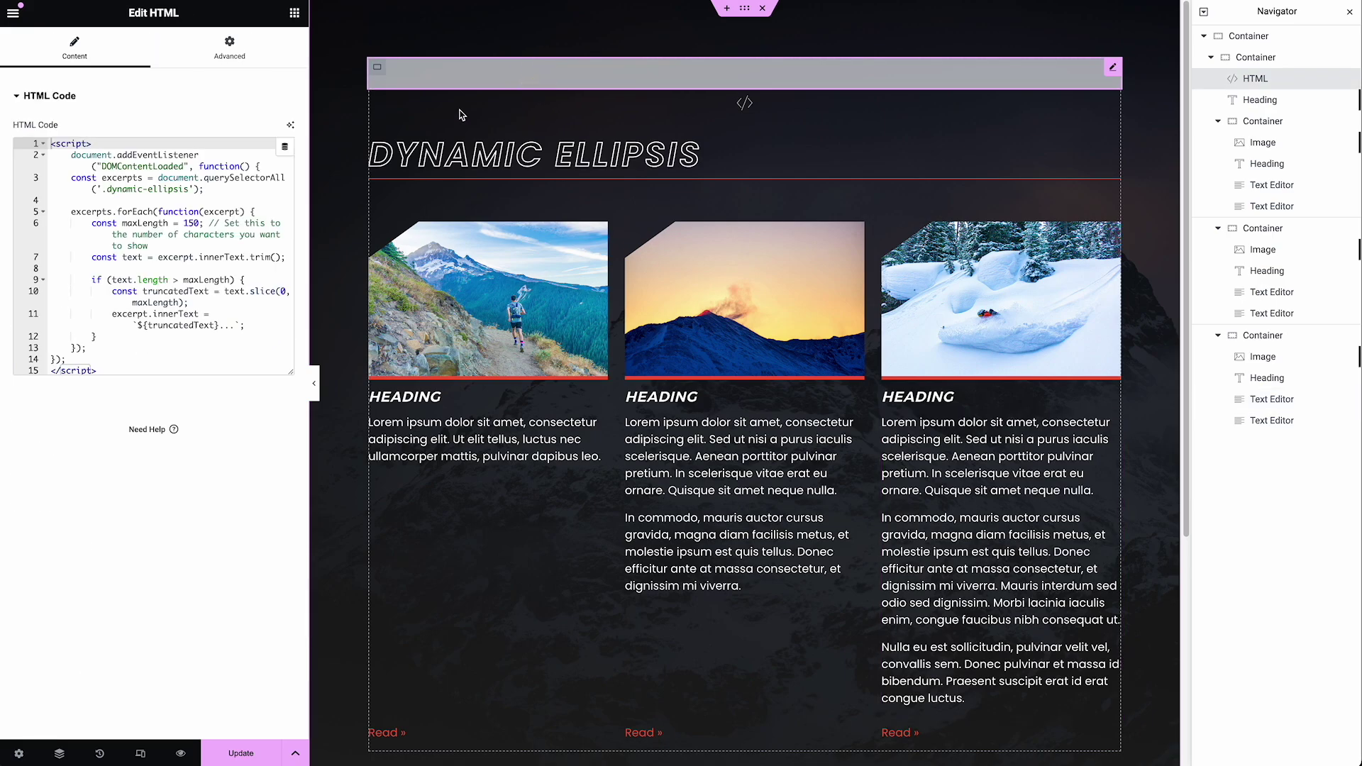
double_click(198, 224)
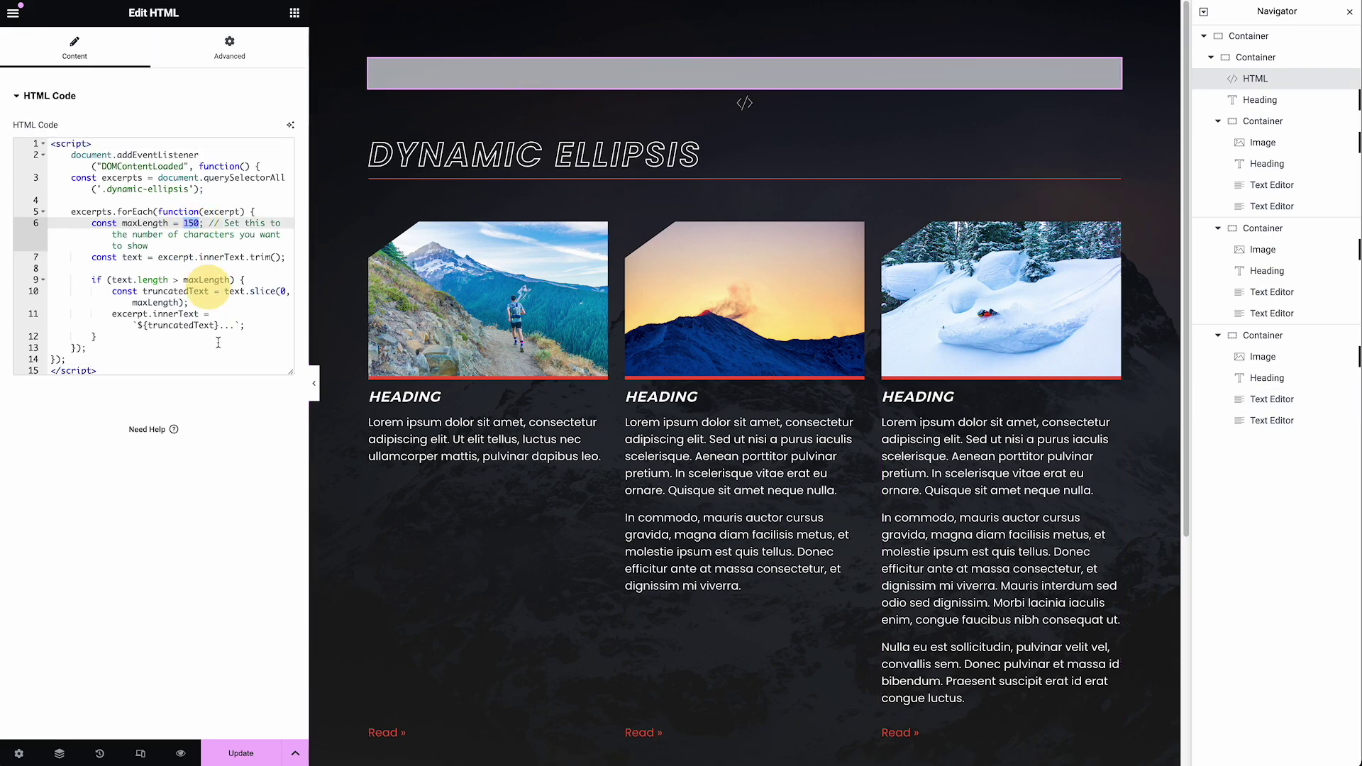
left_click(241, 753)
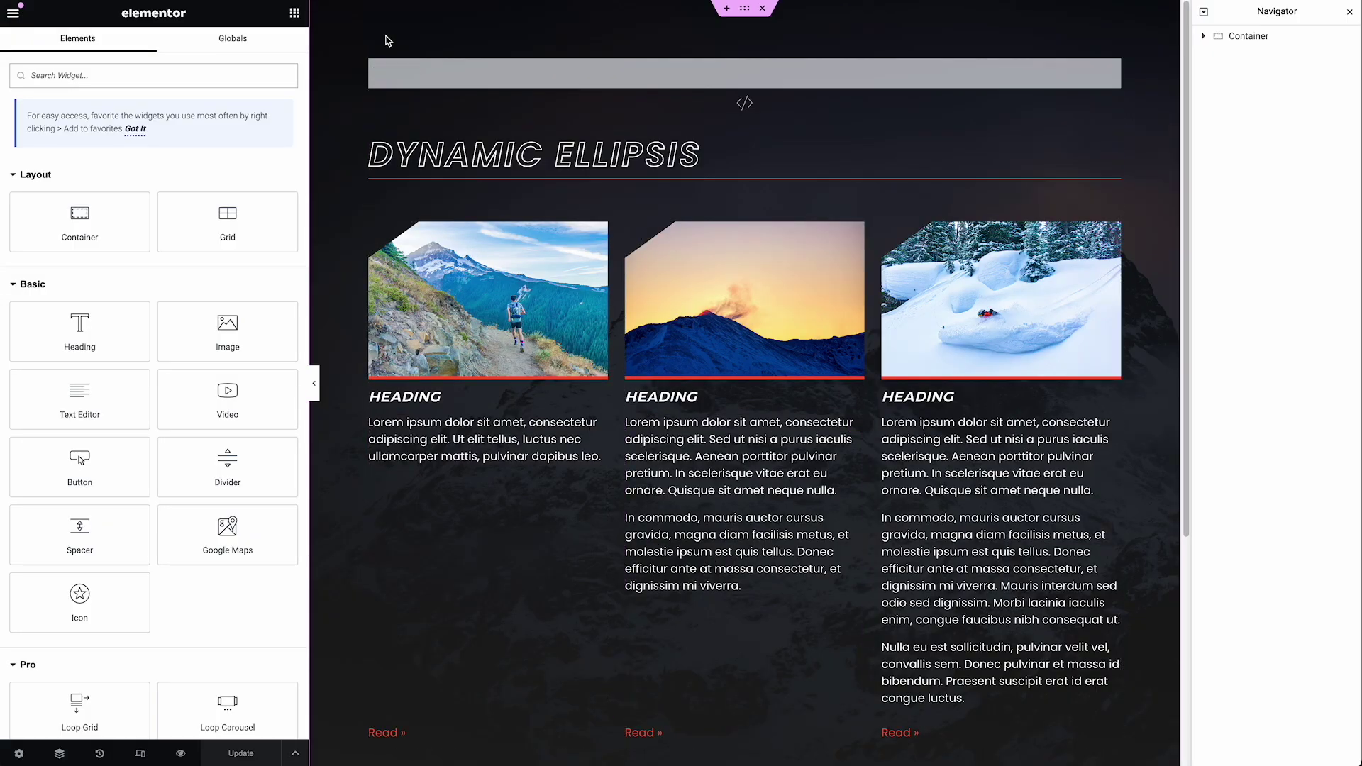
key("ctrl+Tab")
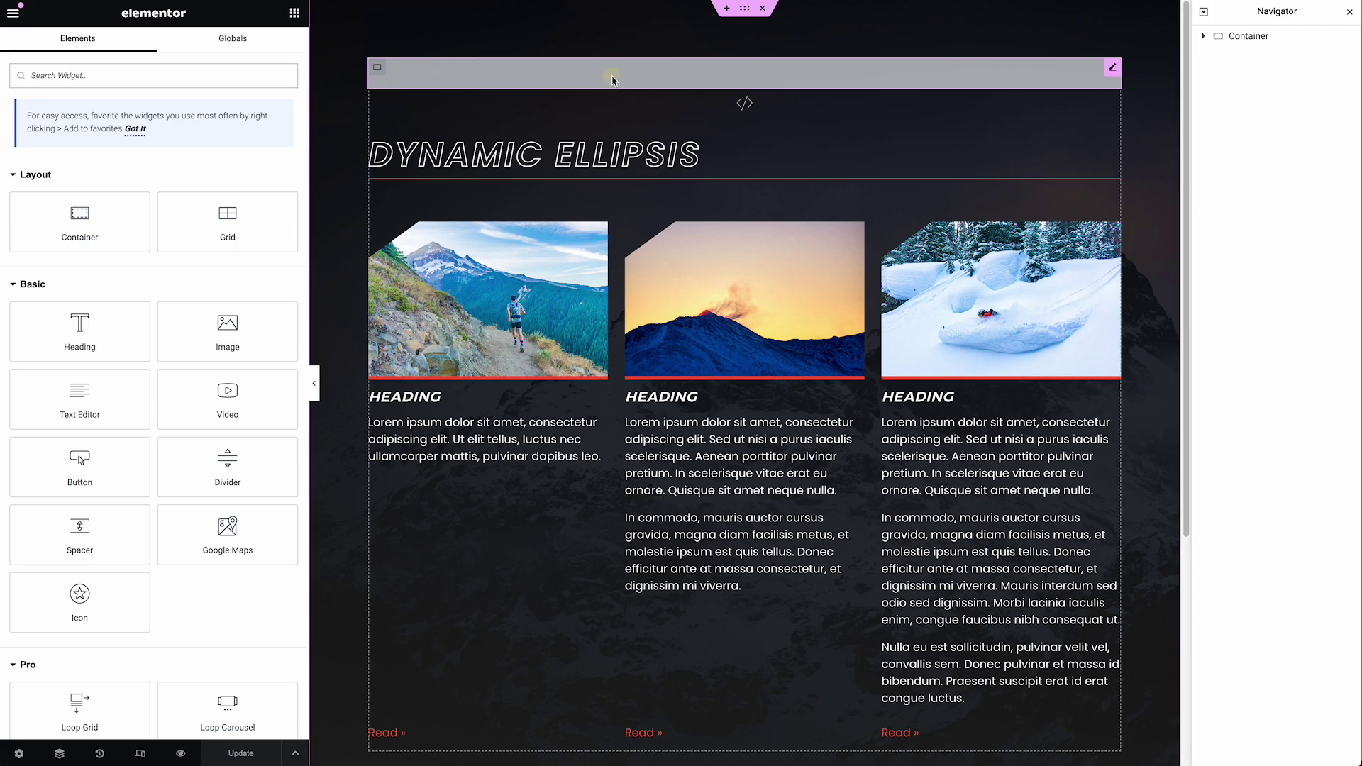
left_click(560, 73)
Change the script's character limit from 150 to 24, update, and check the live excerpts
double_click(192, 223)
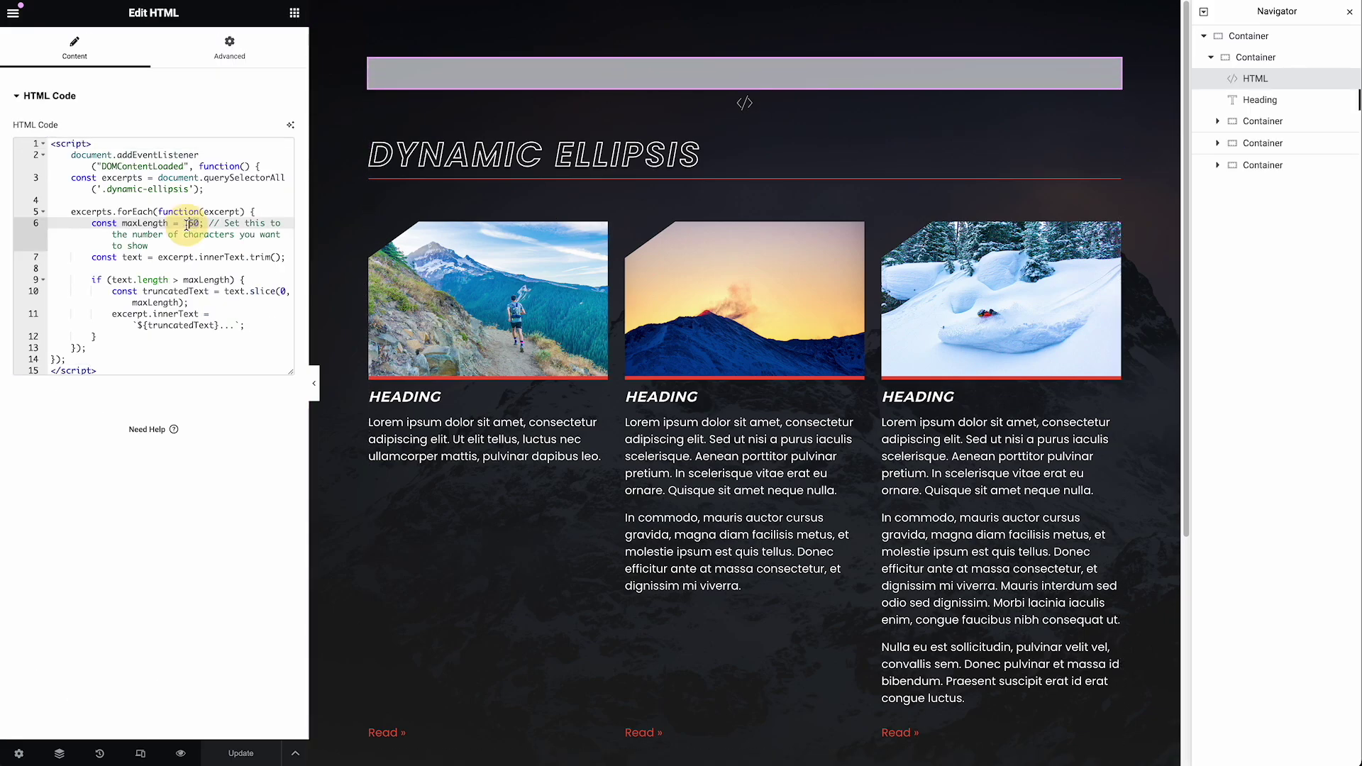
type("24")
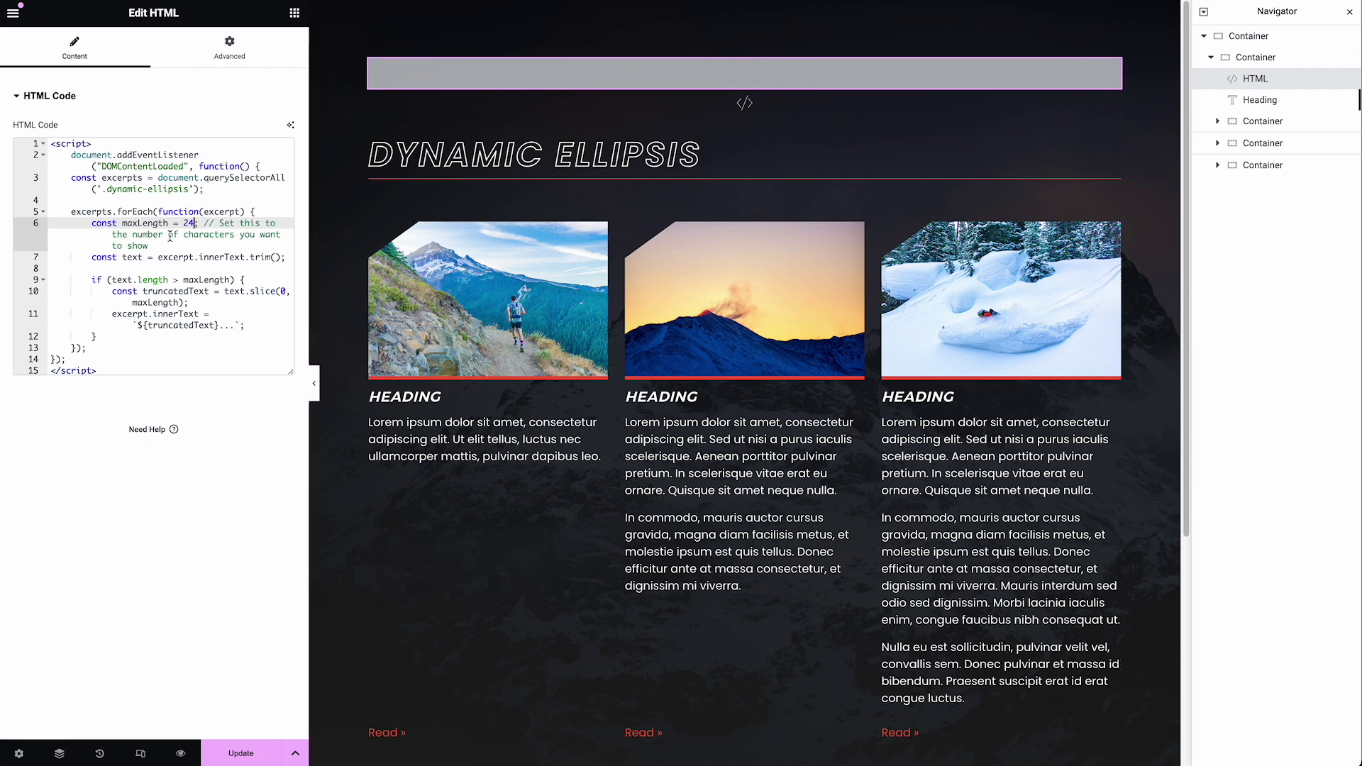
left_click(253, 751)
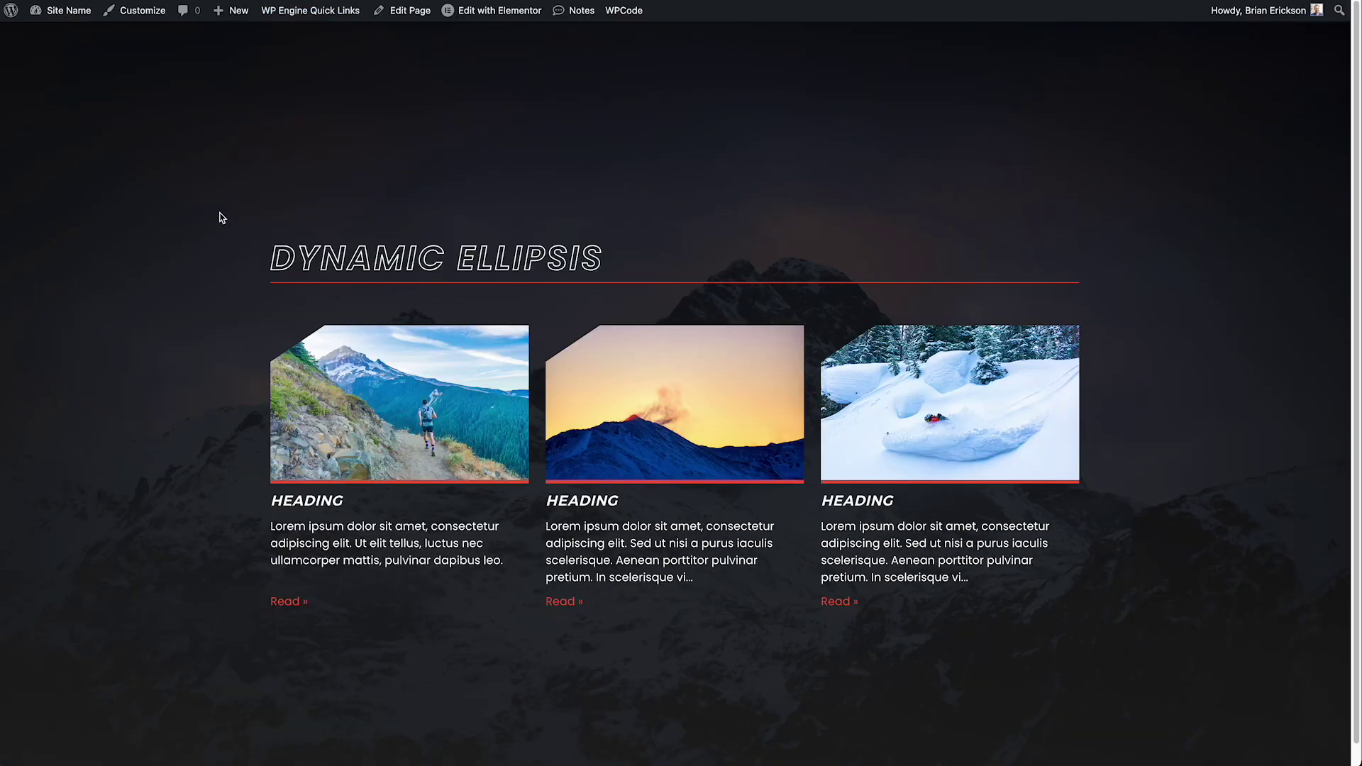
right_click(219, 211)
left_click(133, 262)
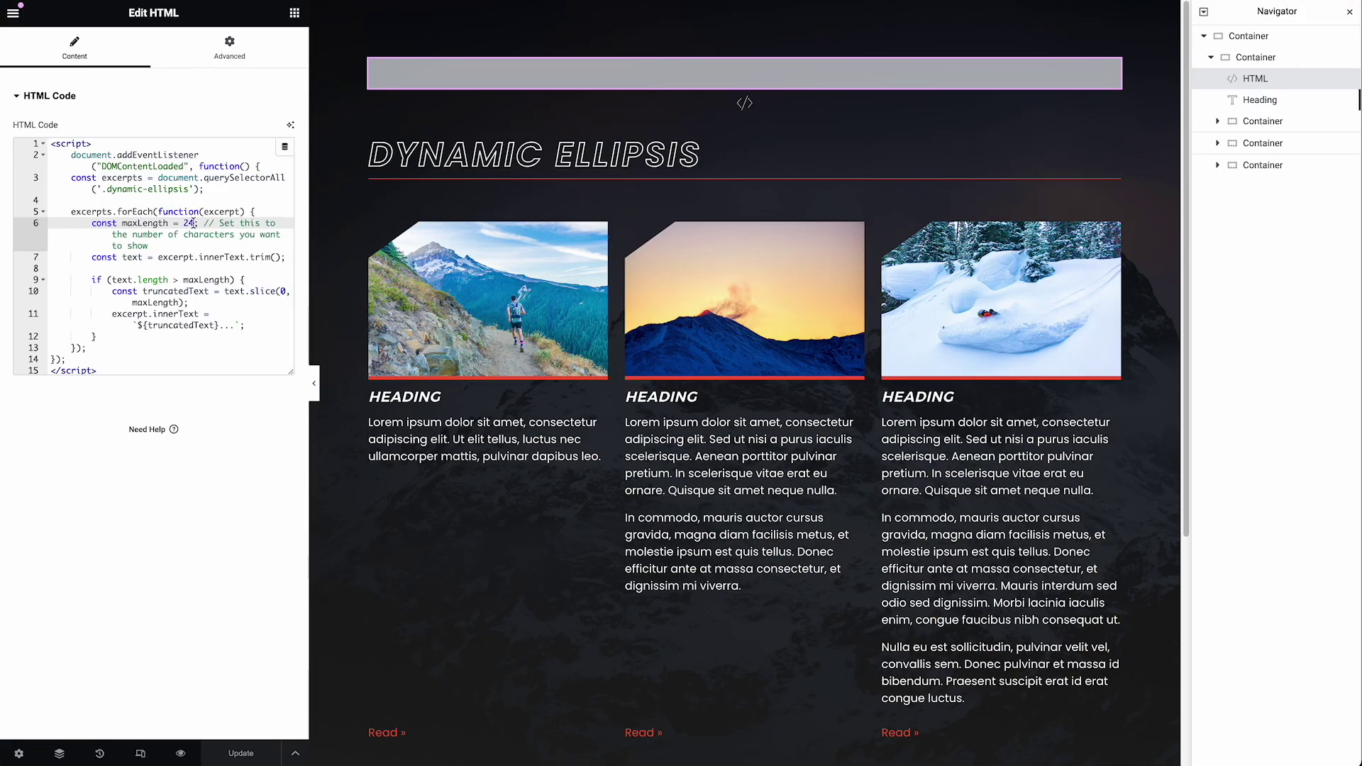
double_click(189, 223)
Restore the limit to 150, update, and reload the live page to see excerpts ending in '...'
type("1")
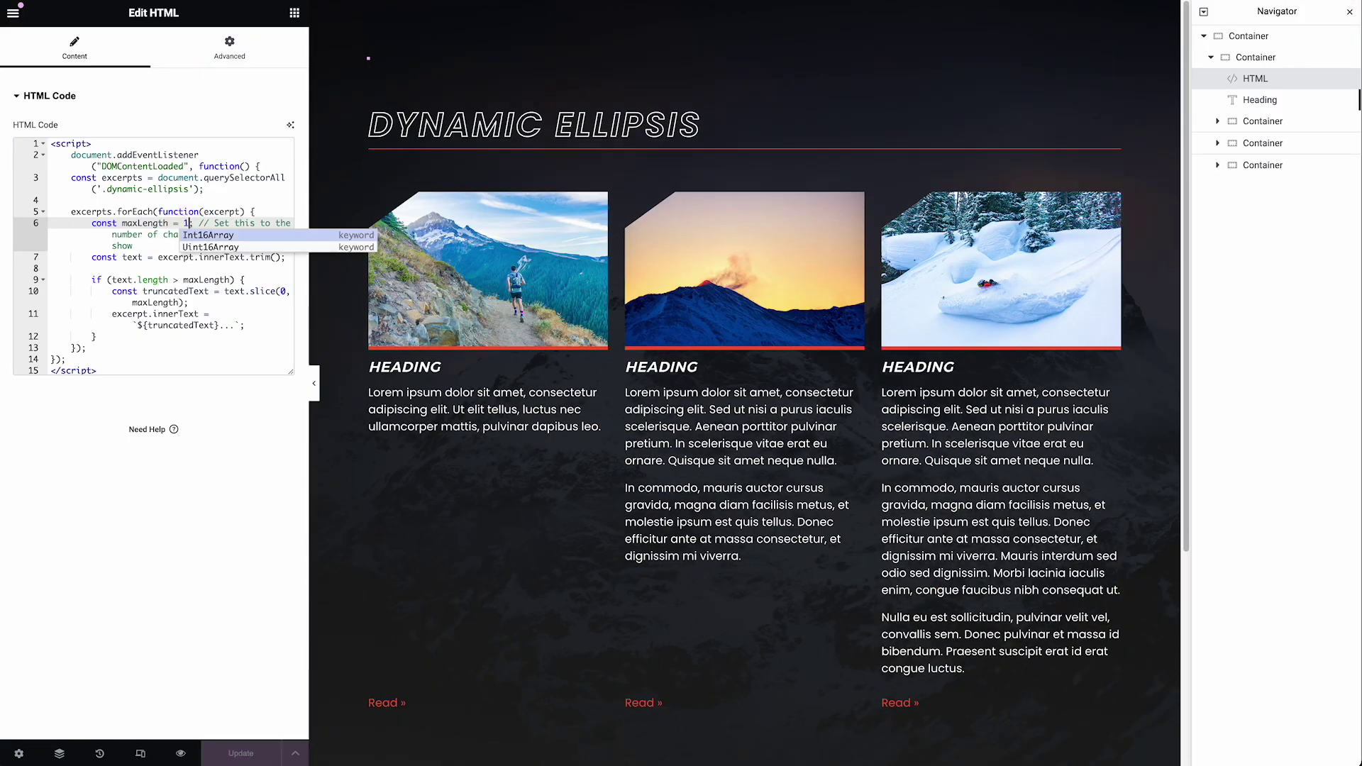
type("50")
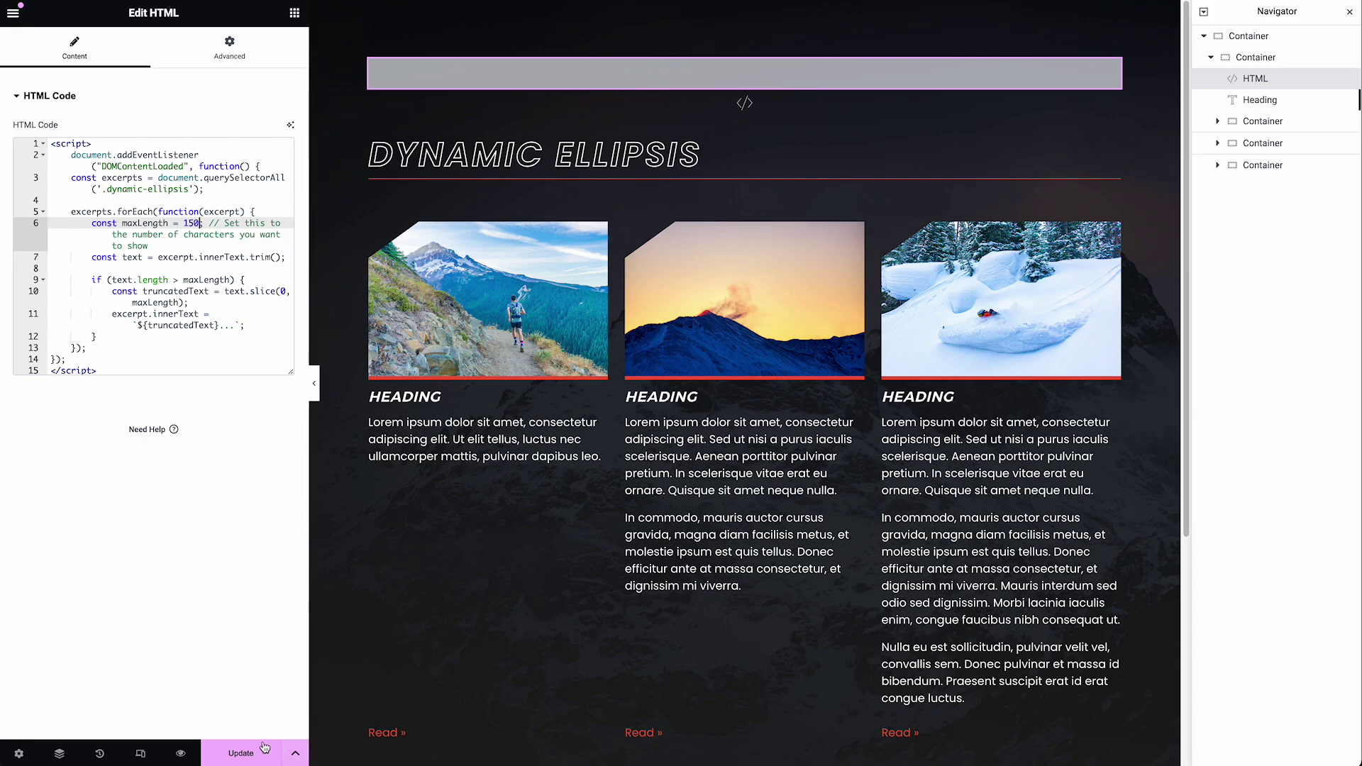
left_click(240, 753)
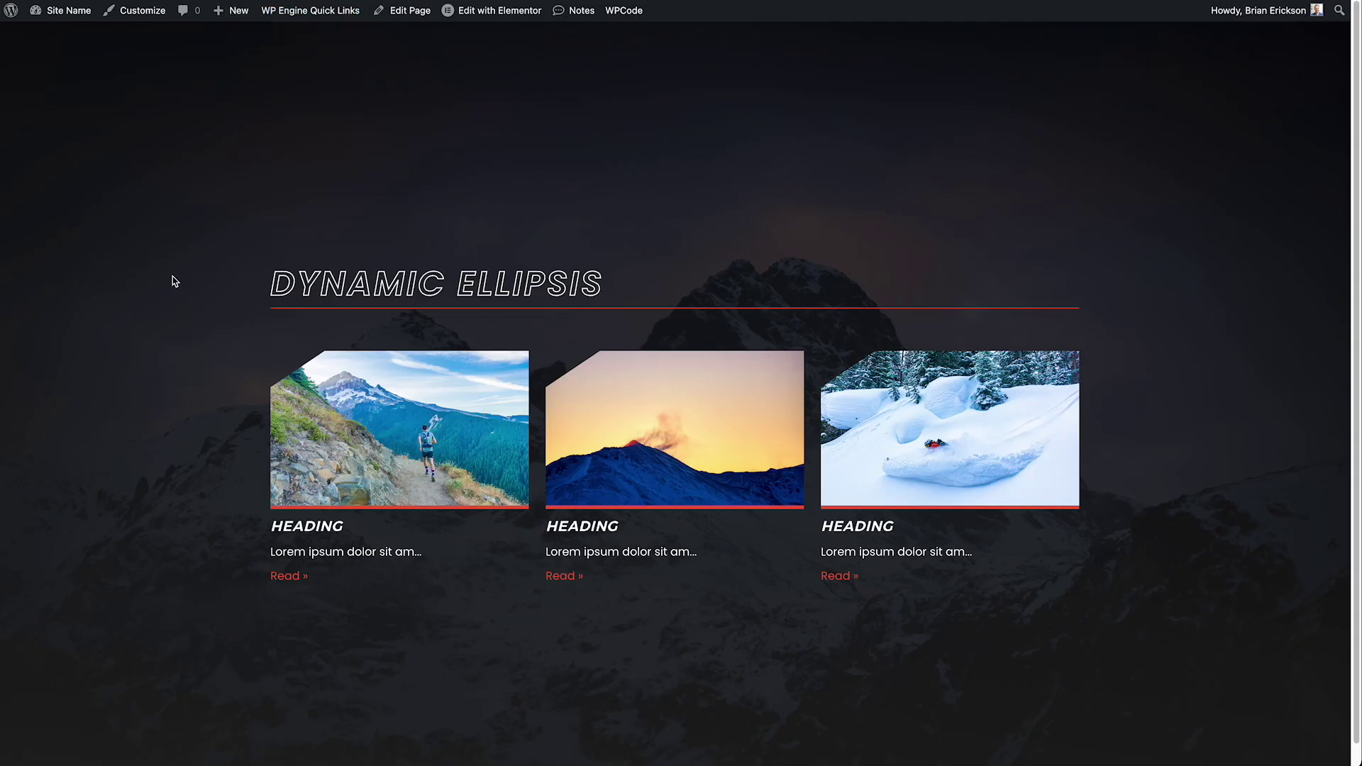
right_click(175, 282)
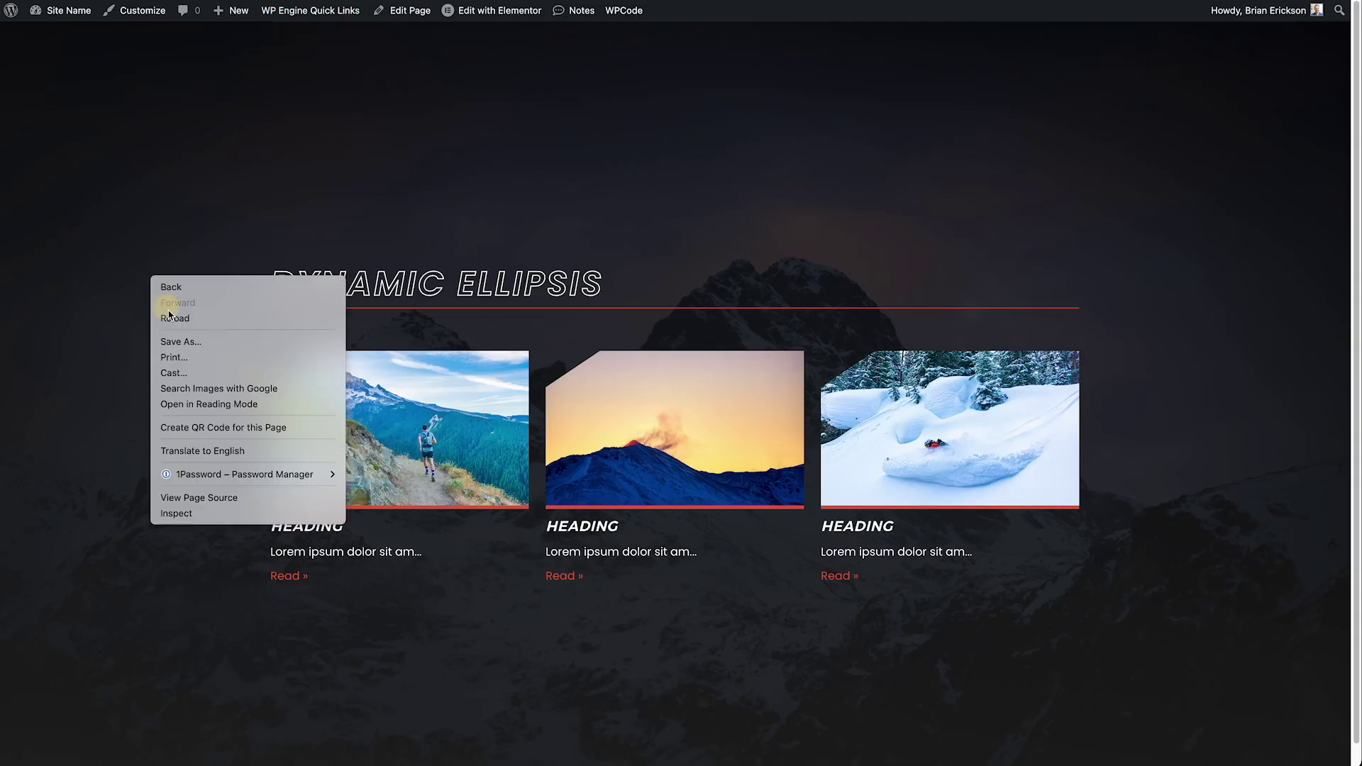
left_click(170, 316)
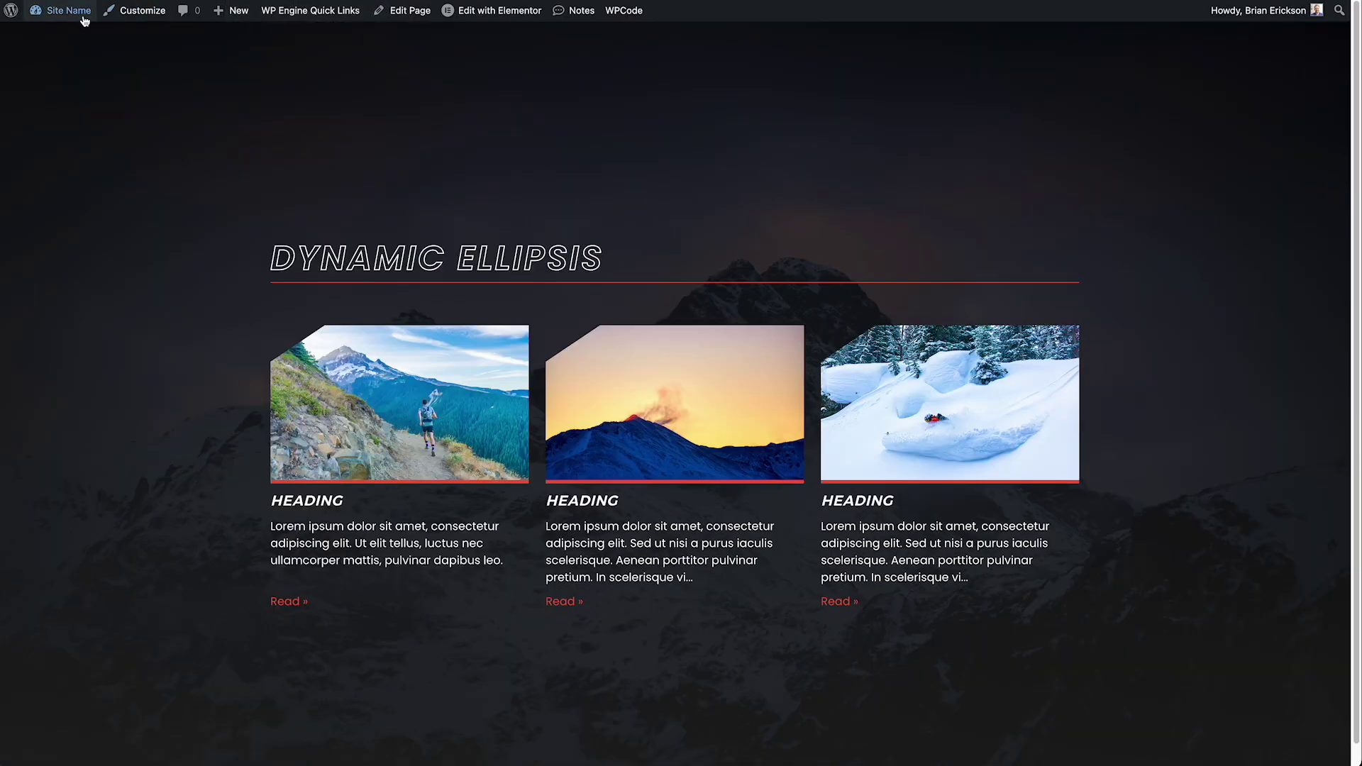
mouse_move(78, 12)
right_click(73, 39)
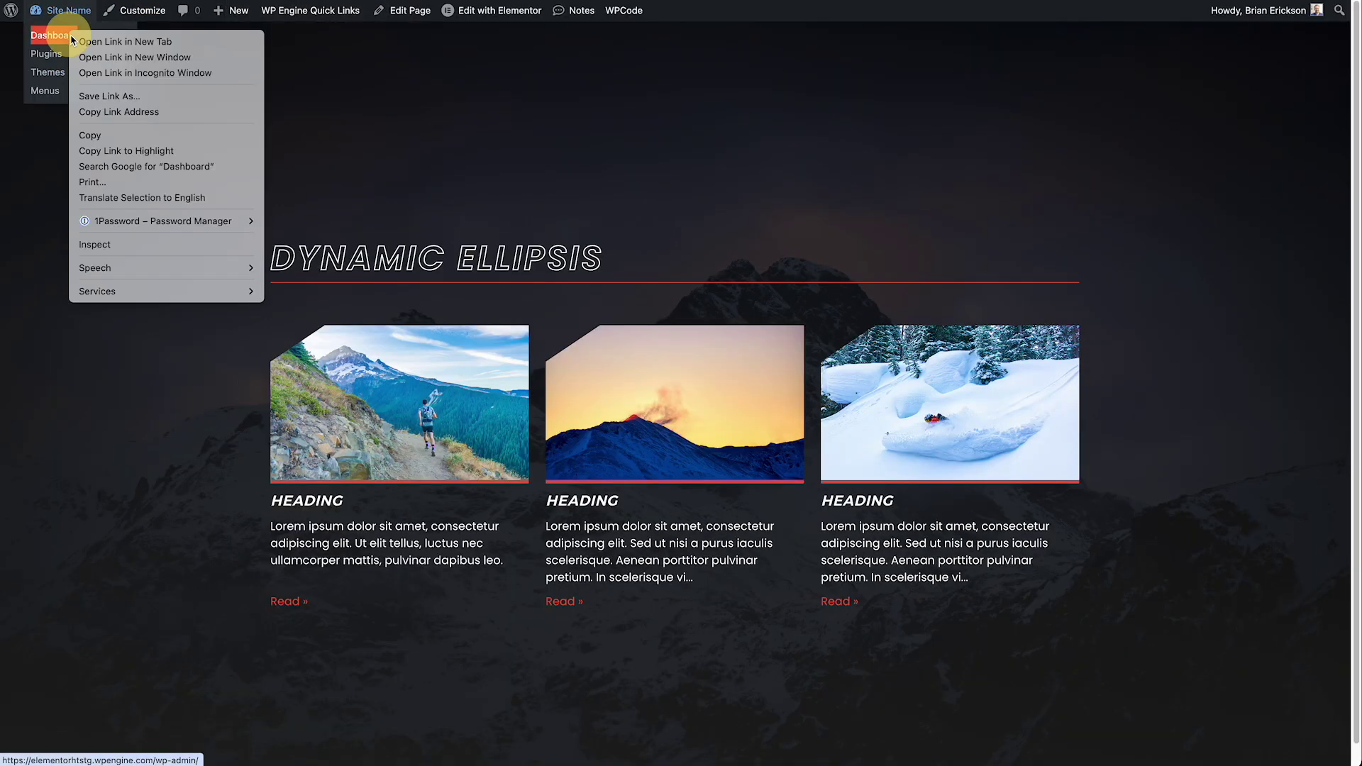
Create a new Elementor Custom Code snippet titled 'JS - Dynamic Ellipsis'
left_click(107, 41)
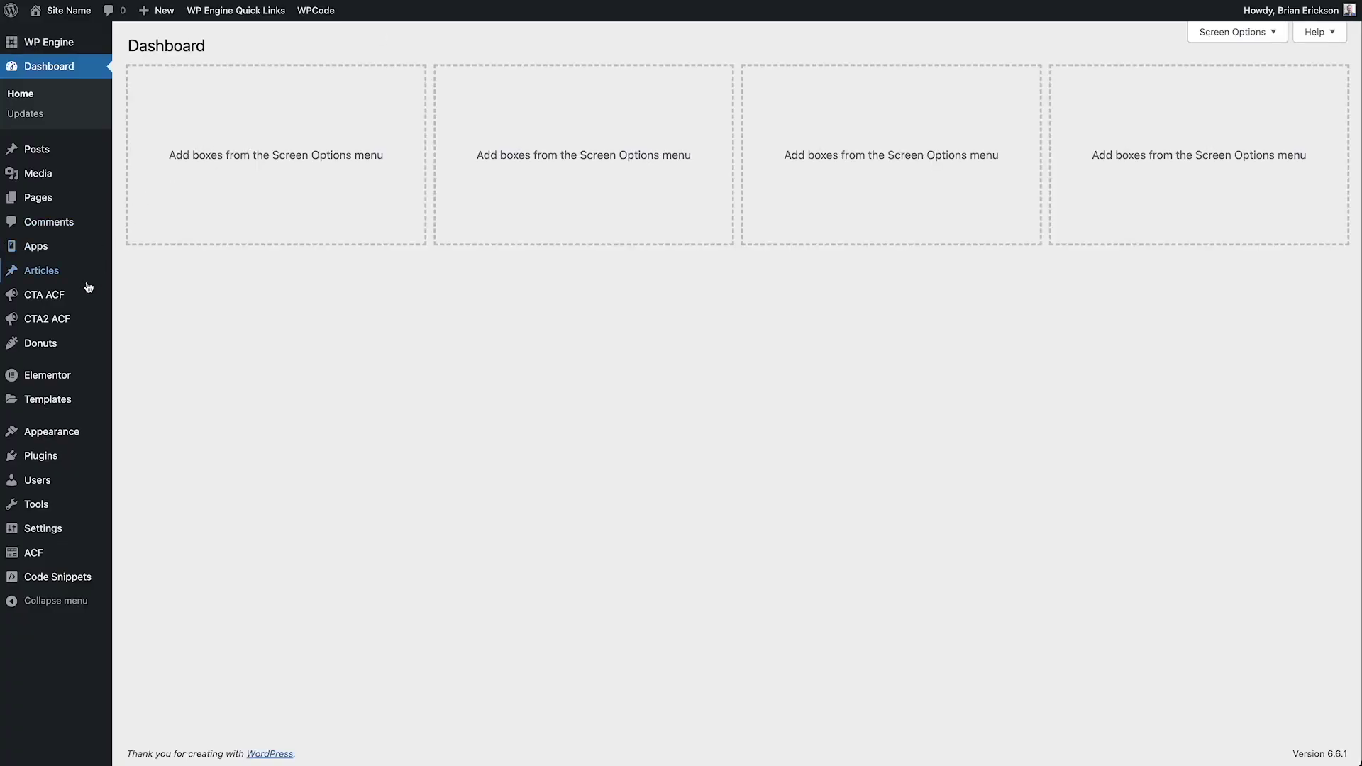
mouse_move(73, 377)
left_click(157, 458)
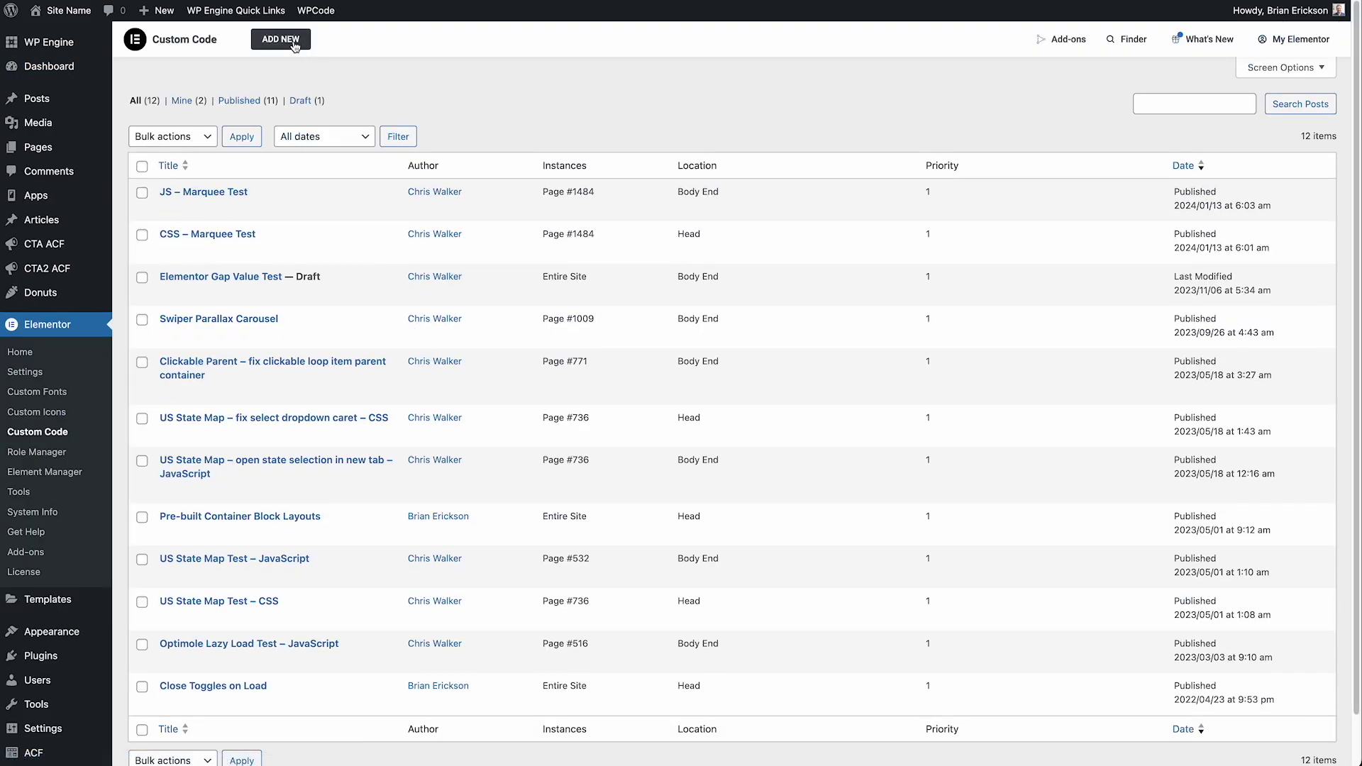
left_click(284, 40)
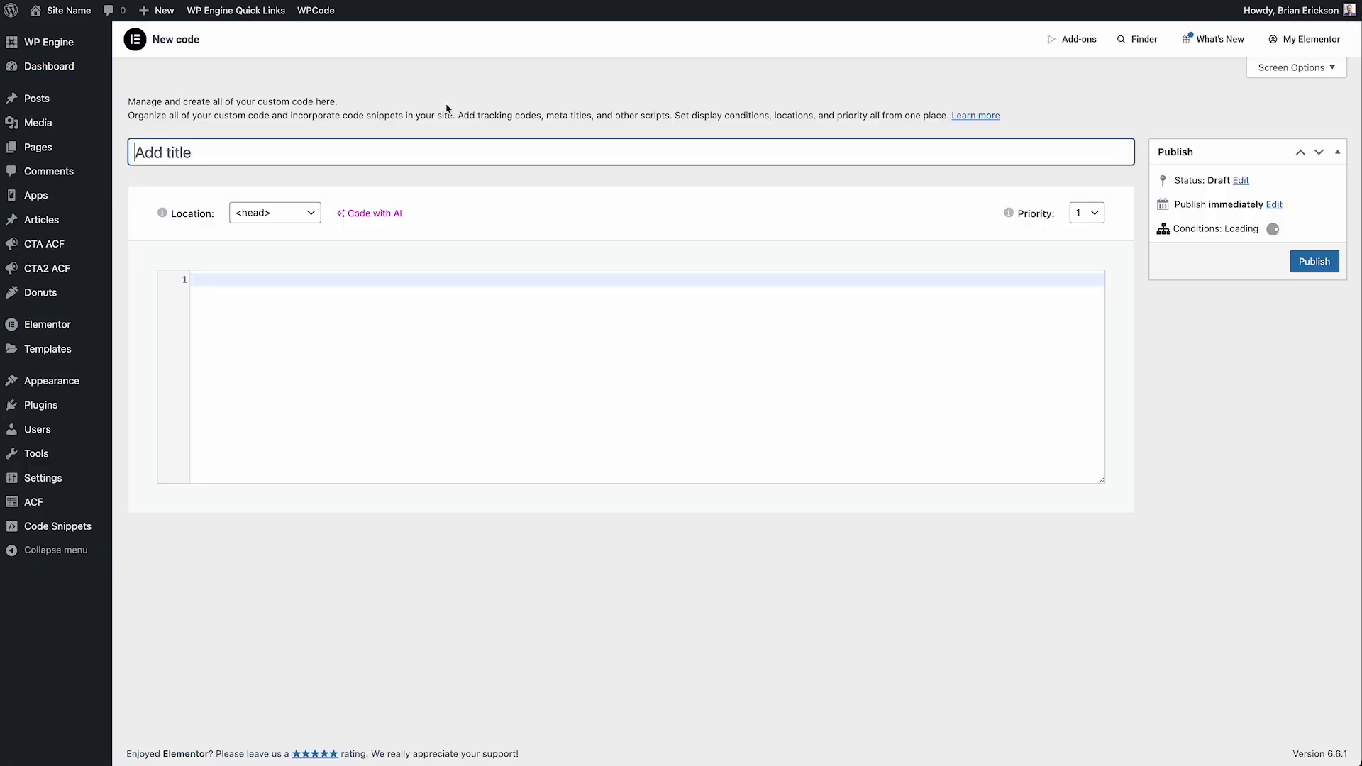
type("JS")
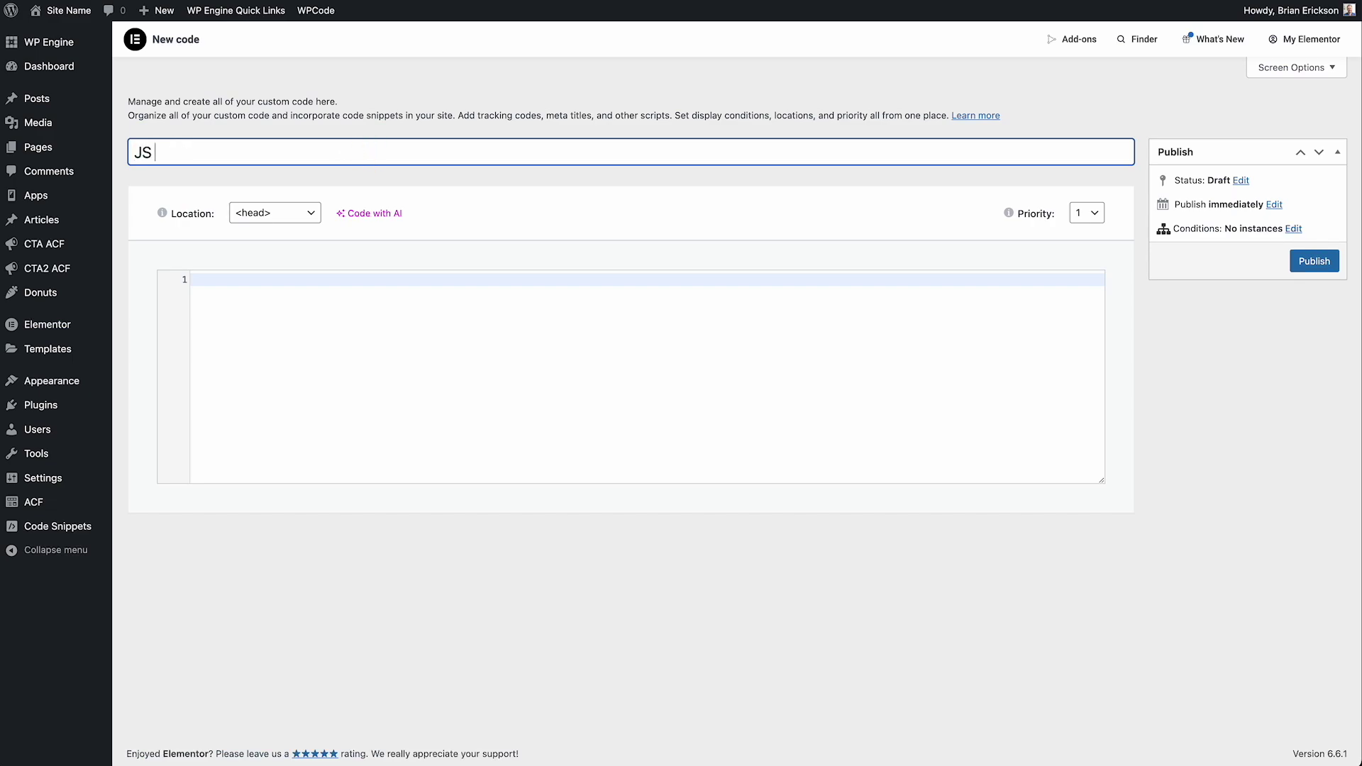
type(" - Dynamic Ellipsis")
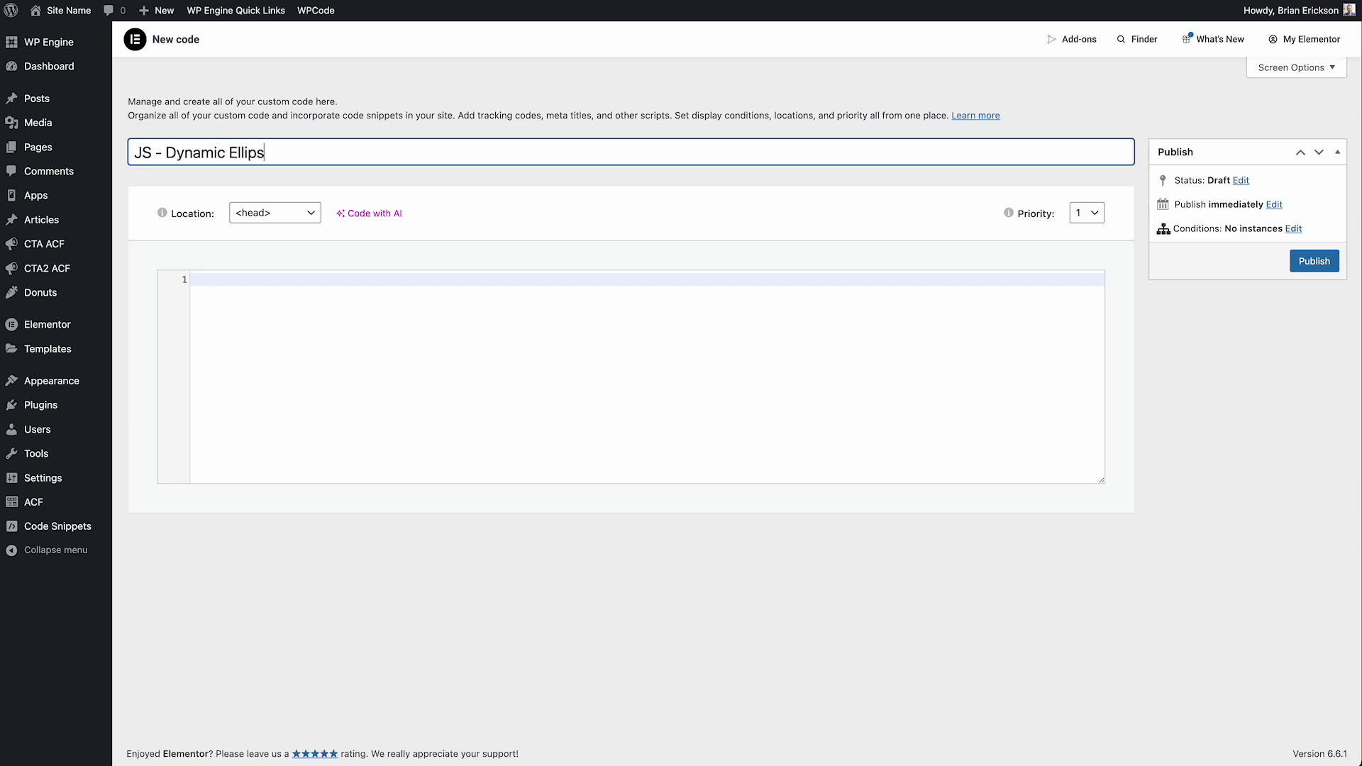
Load the snippet at </body> - End, paste the ellipsis script, and add a display condition
left_click(306, 215)
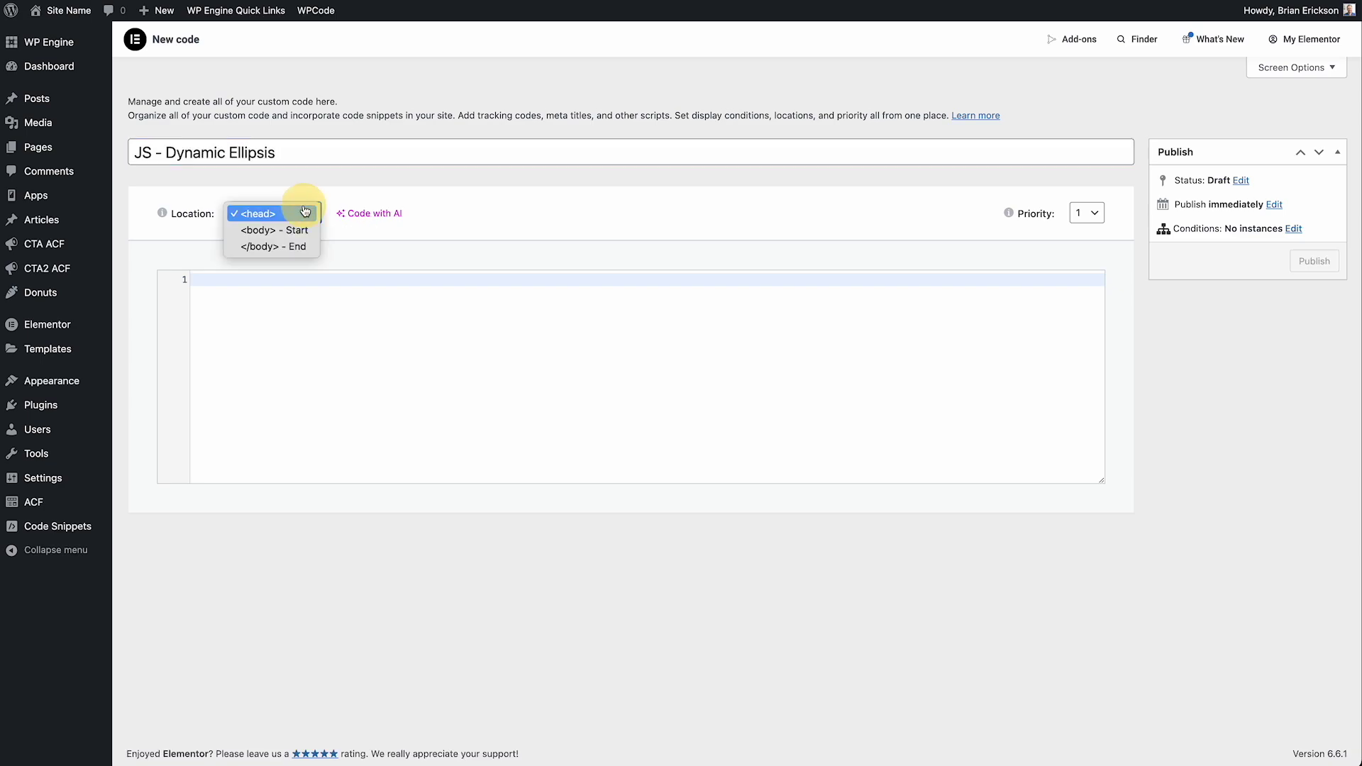
left_click(297, 250)
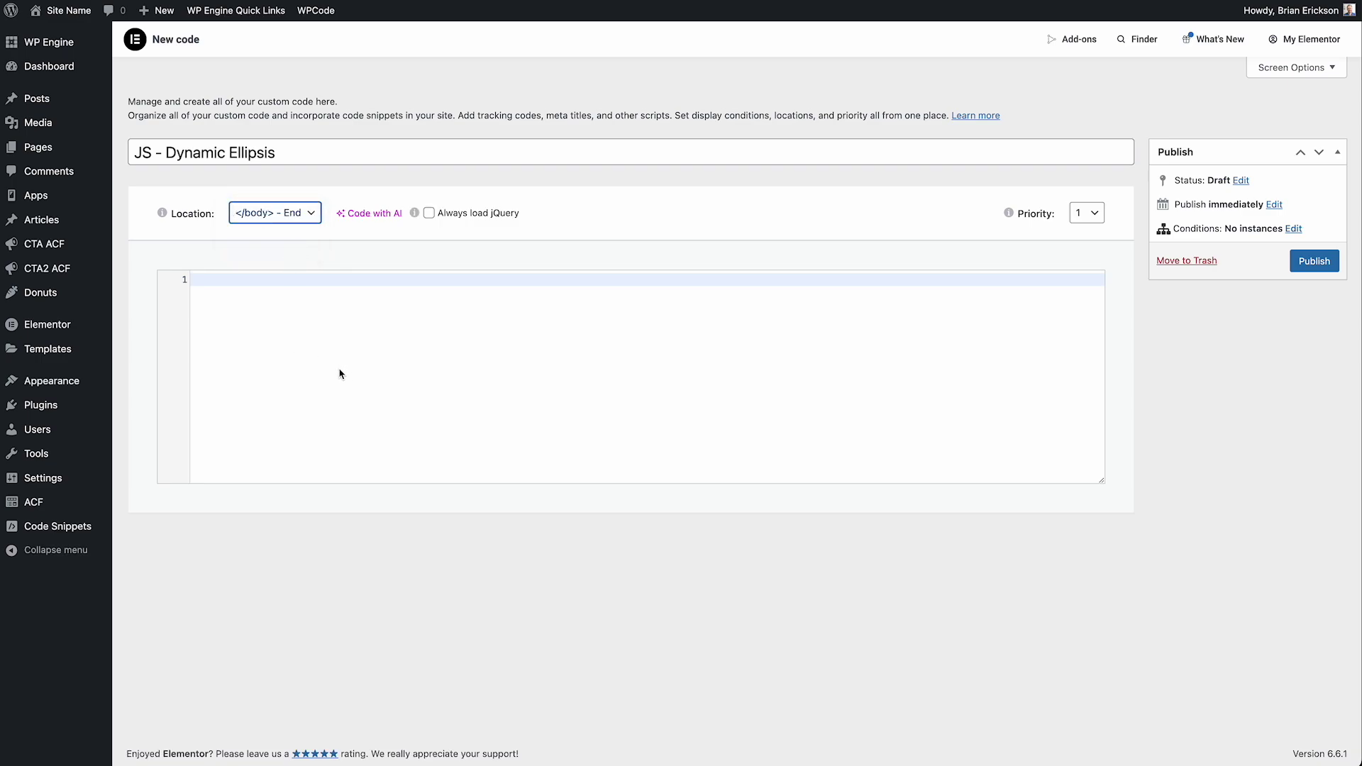
left_click(320, 338)
type("<script>     document.addEventListener(\"DOMContentLoaded\", function() {     const excerpts = document.querySelectorAll('.dynamic-ellipsis');      excerpts.forEach(function(excerpt) {         const maxLength = 150; // Set this to the number of characters you want to show         const text = excerpt.innerText.trim();          if (text.length > maxLength) {             const truncatedText = text.slice(0, maxLength);             excerpt.innerText = `${truncatedText}...`;         }     }); }); </script>")
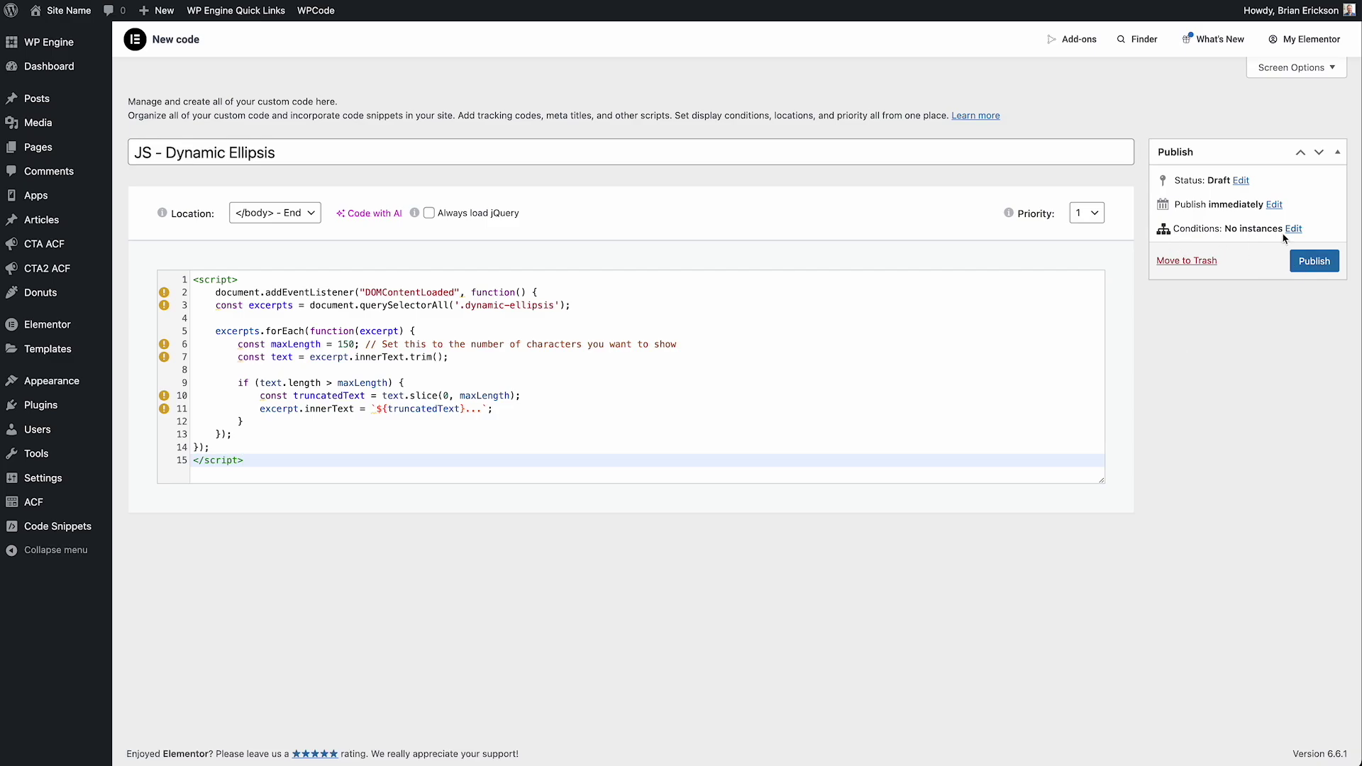
left_click(1293, 230)
left_click(686, 360)
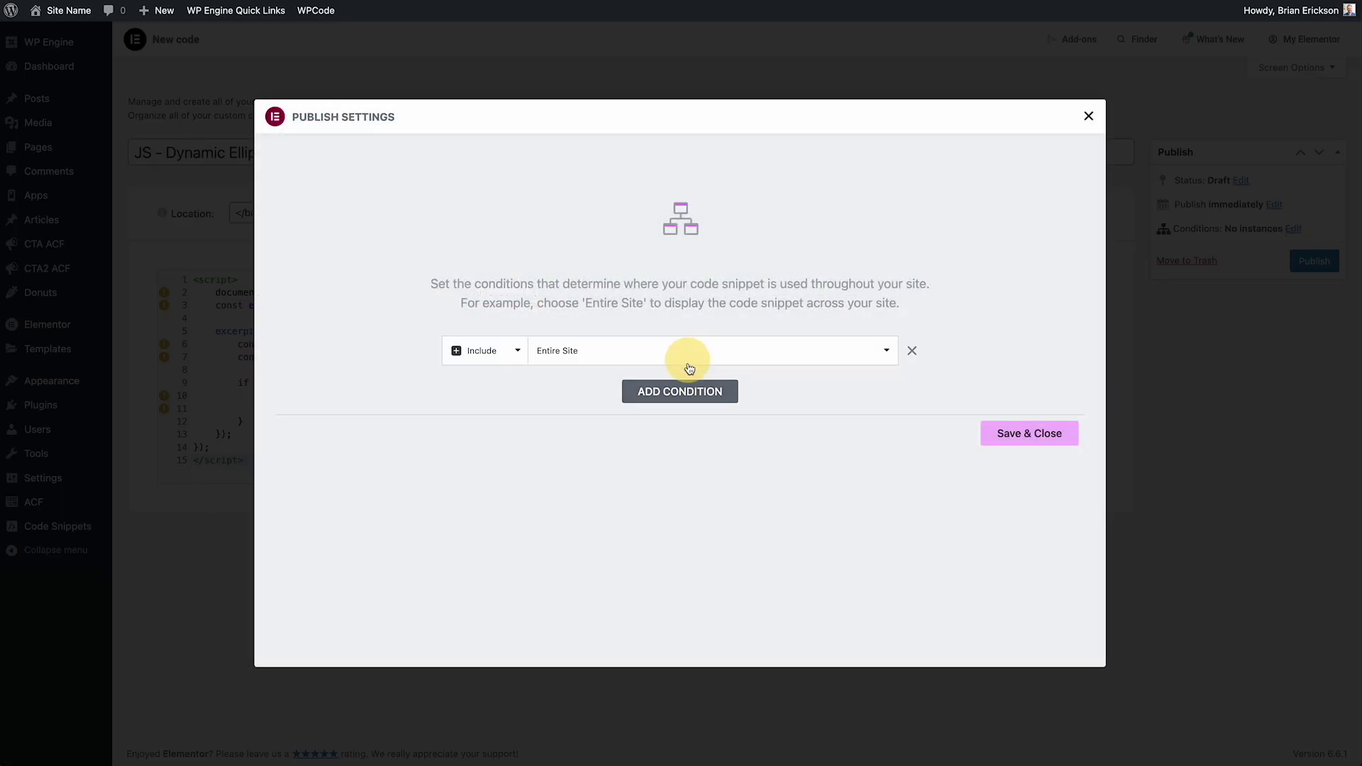
Change the snippet's display condition from Entire Site to Singular > Pages and close Publish Settings
left_click(547, 364)
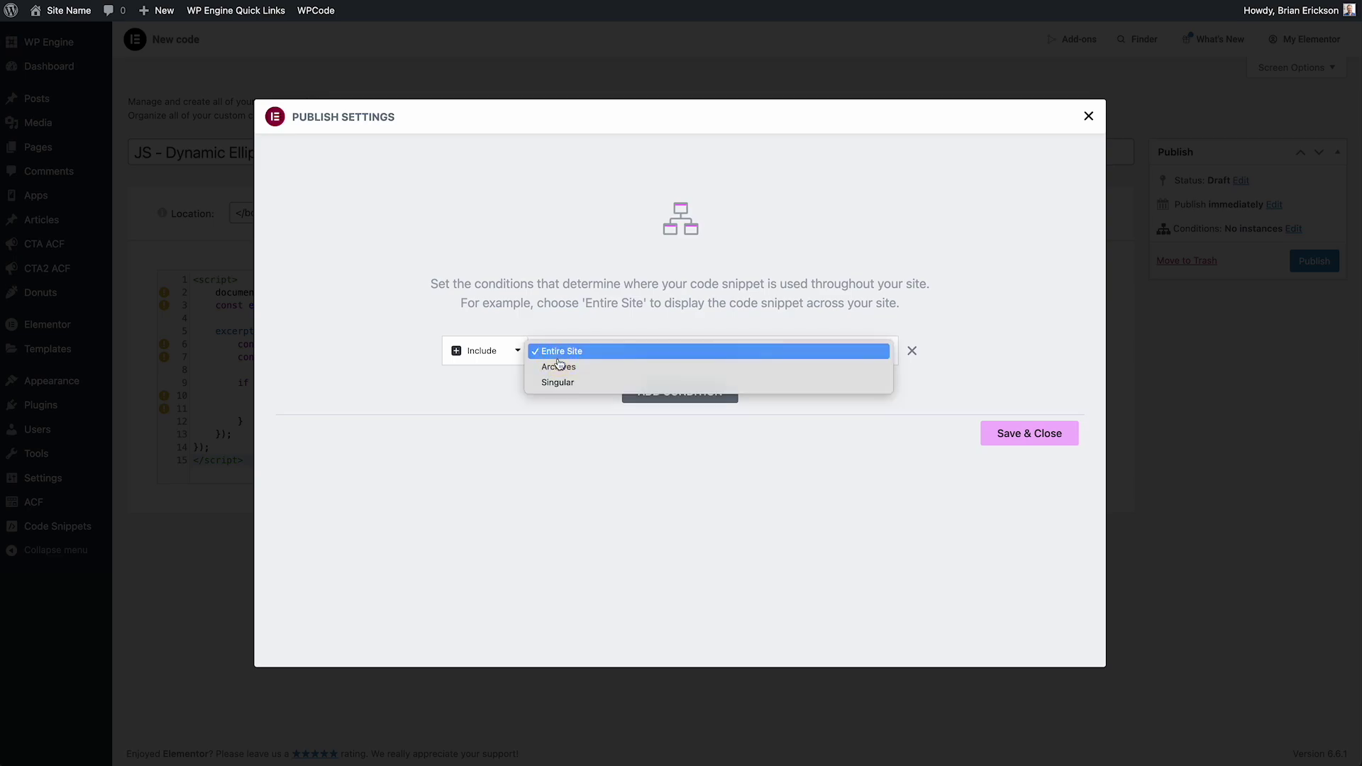
left_click(574, 395)
left_click(765, 357)
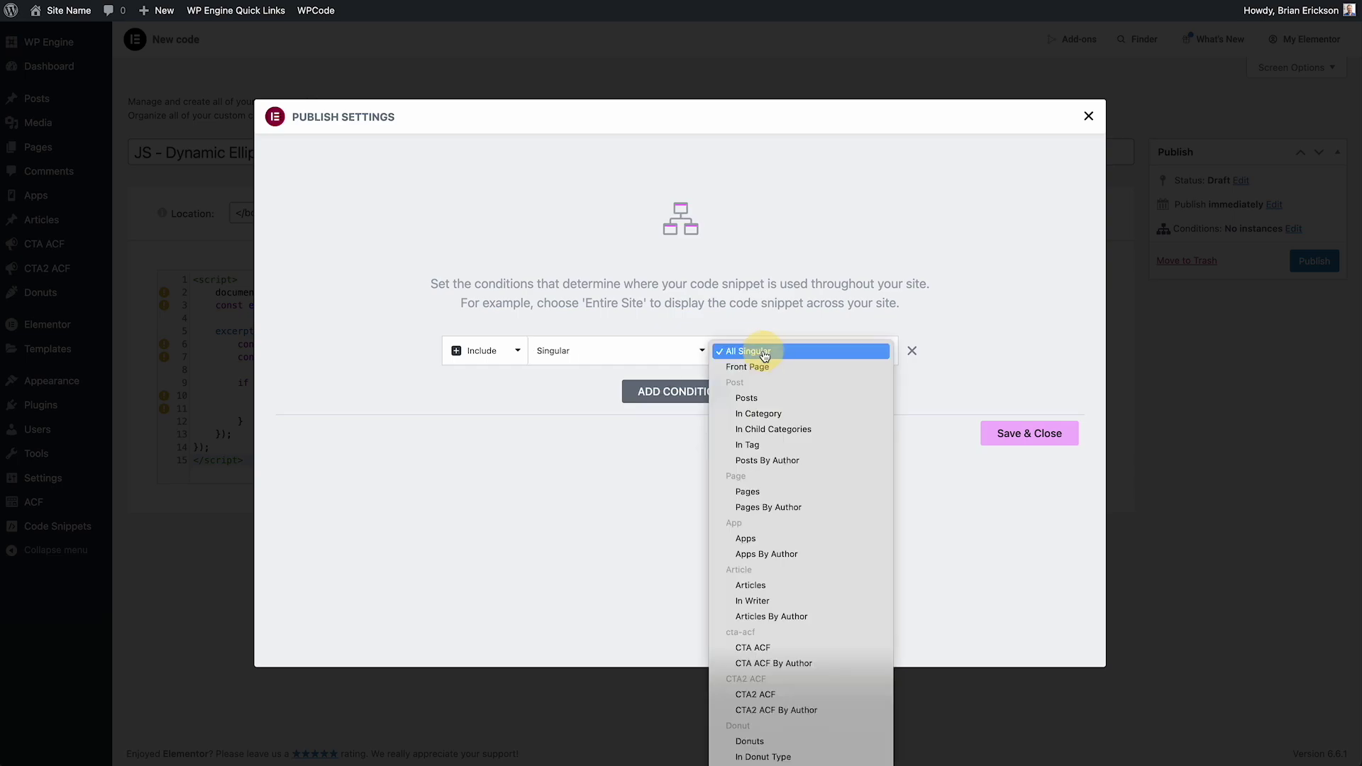
left_click(770, 491)
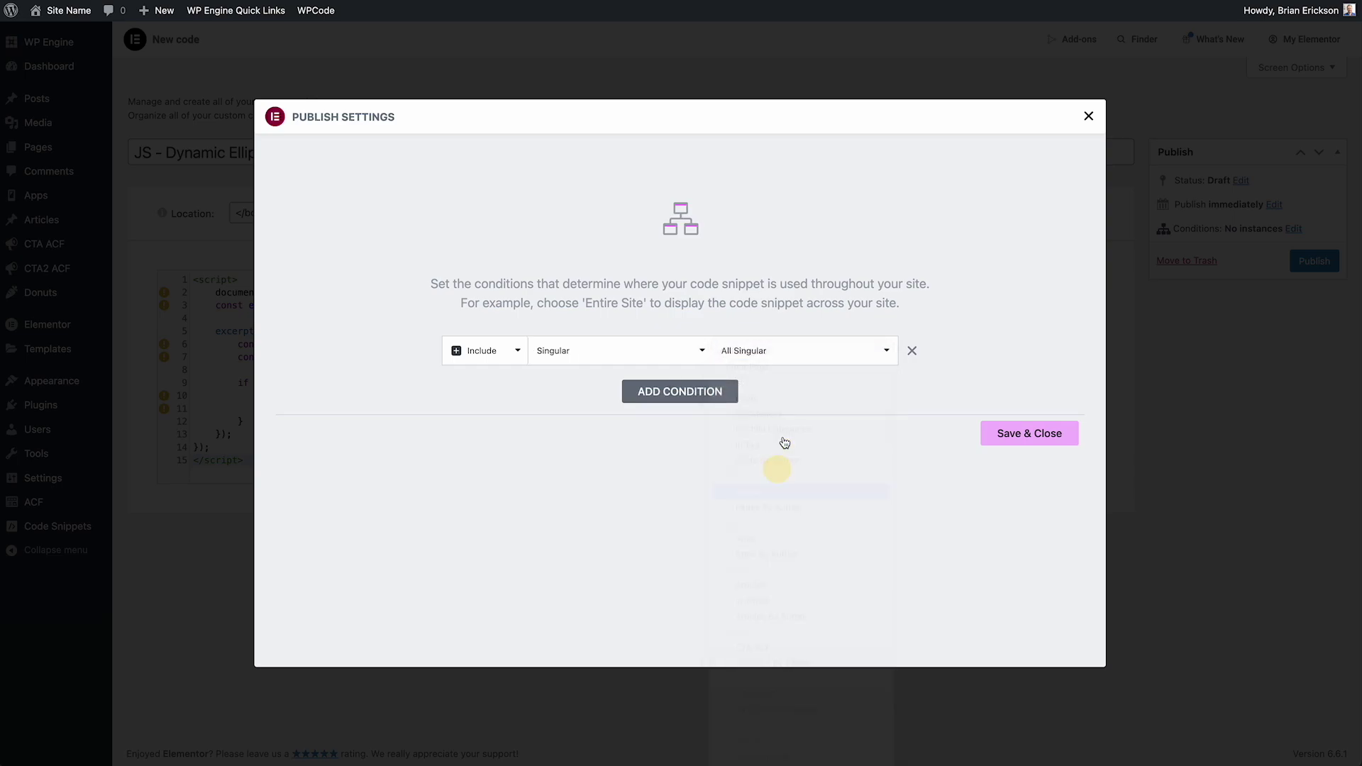
left_click(1088, 117)
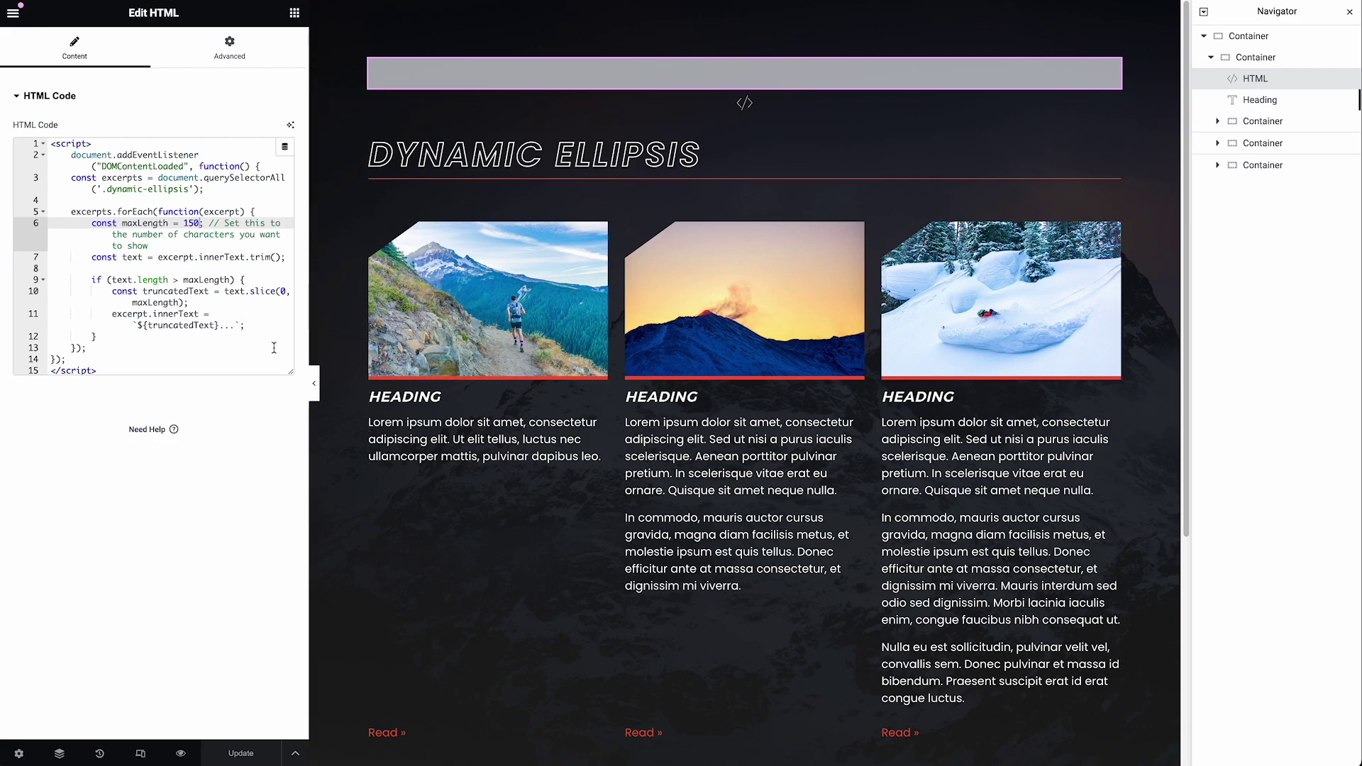
Stretch the HTML Code box to reveal the full dynamic-ellipsis script, then select the entire script
left_click(180, 367)
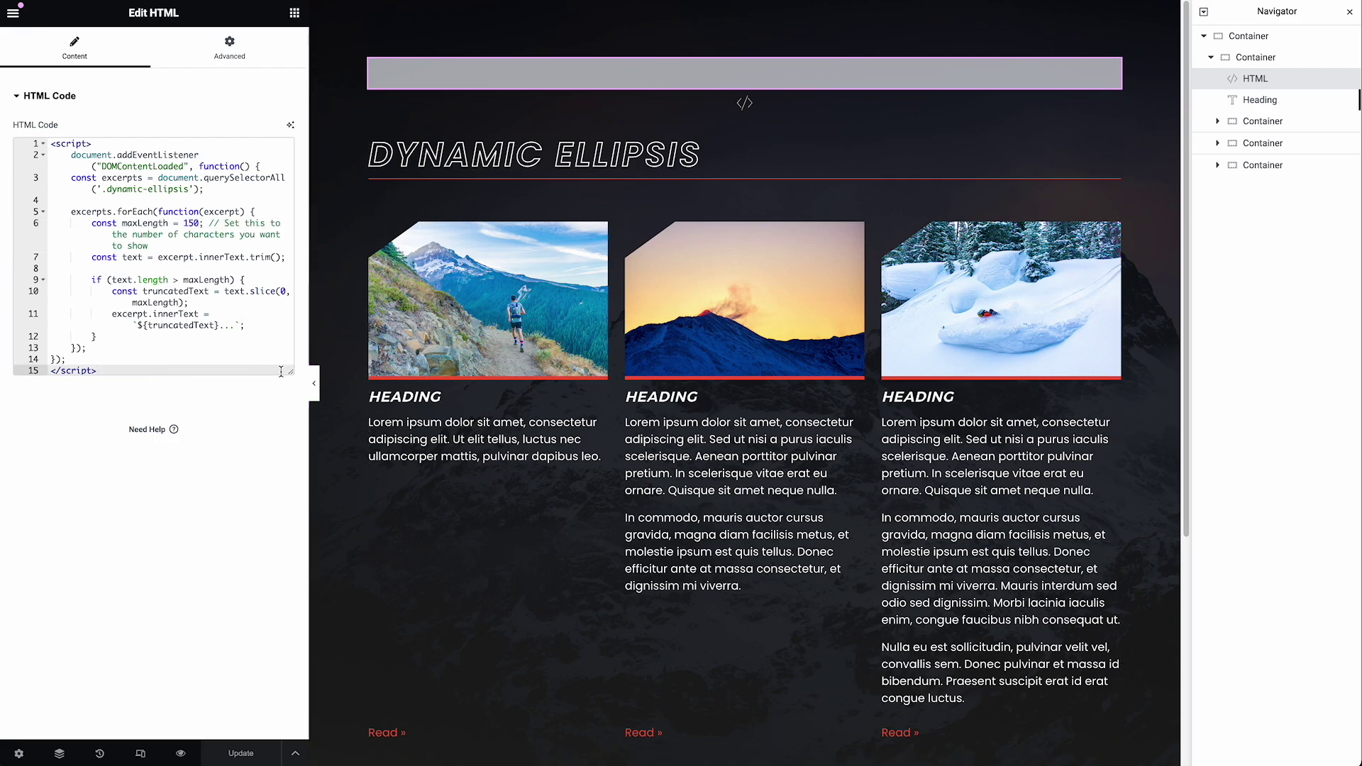
left_click_drag(290, 371, 291, 391)
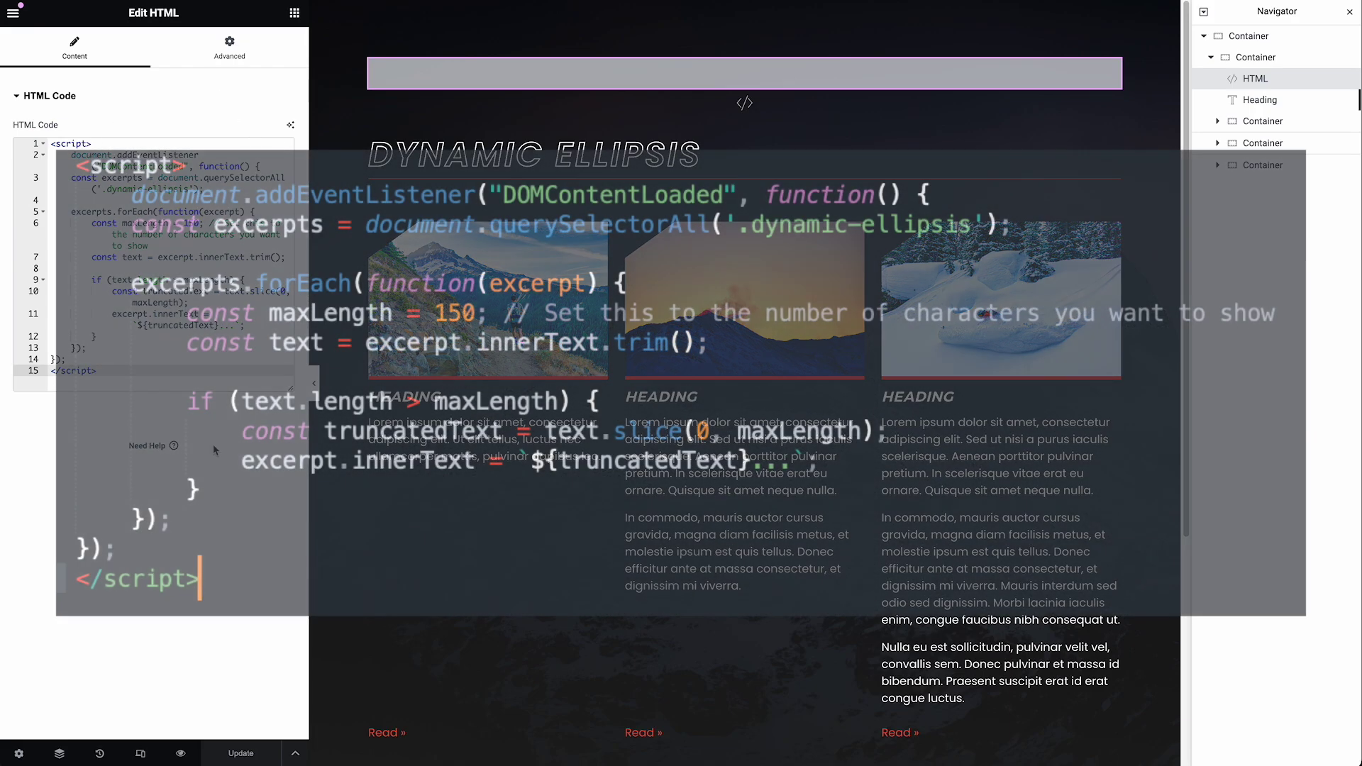
key("ctrl+a")
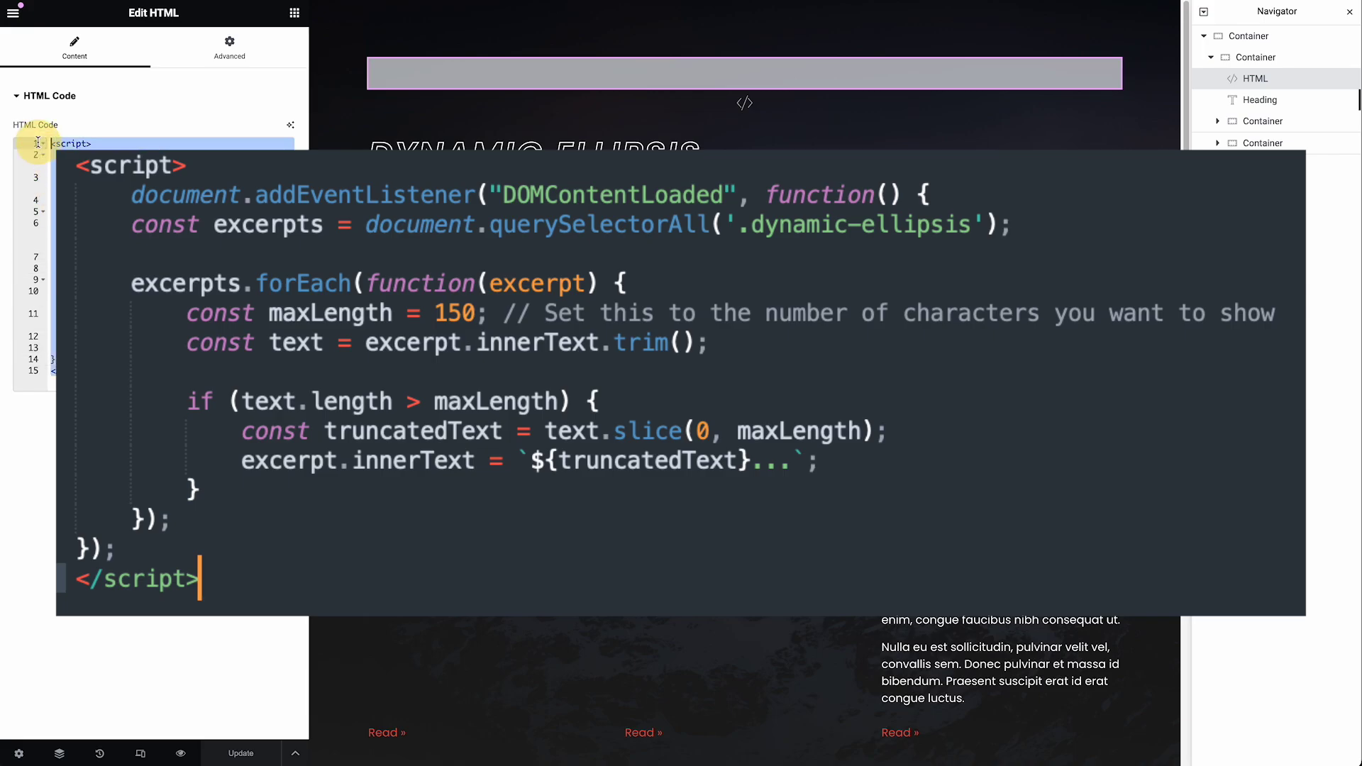
left_click(85, 371)
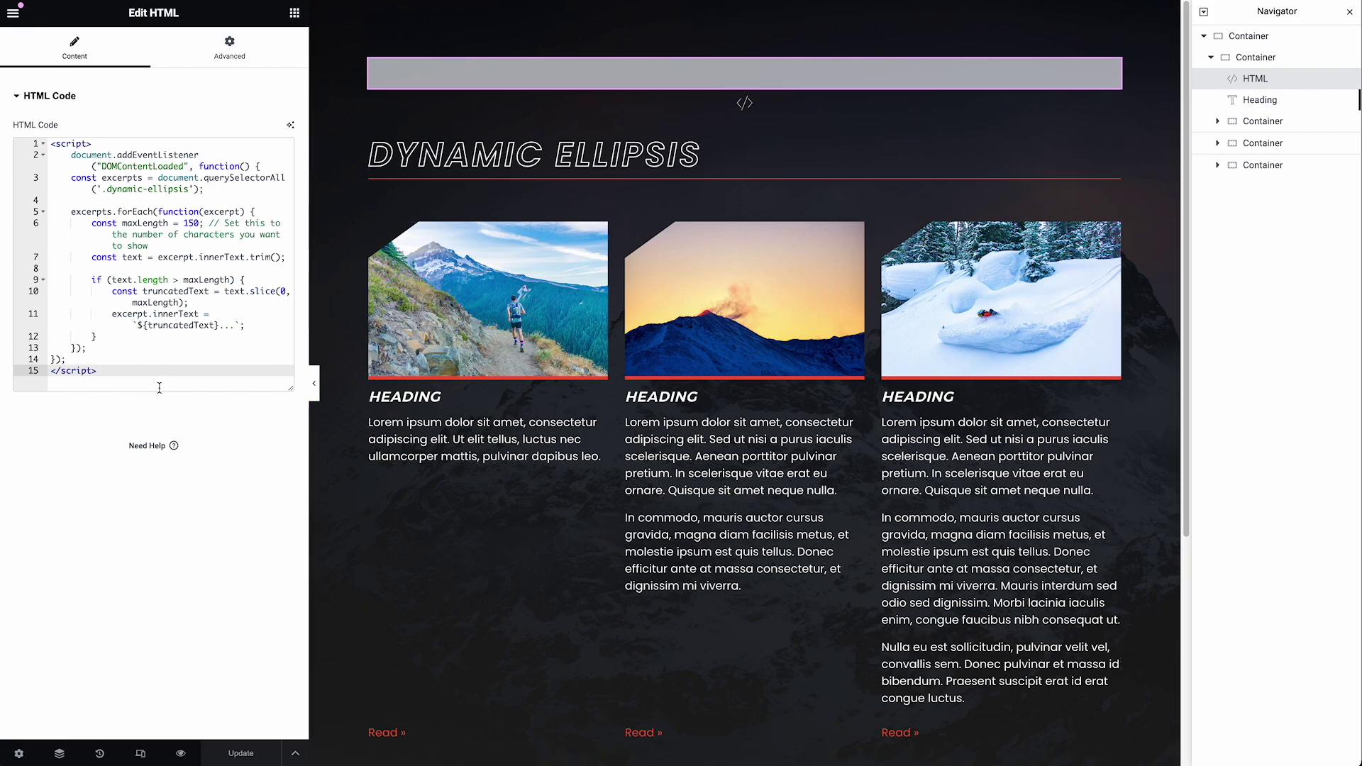
left_click_drag(131, 373, 41, 147)
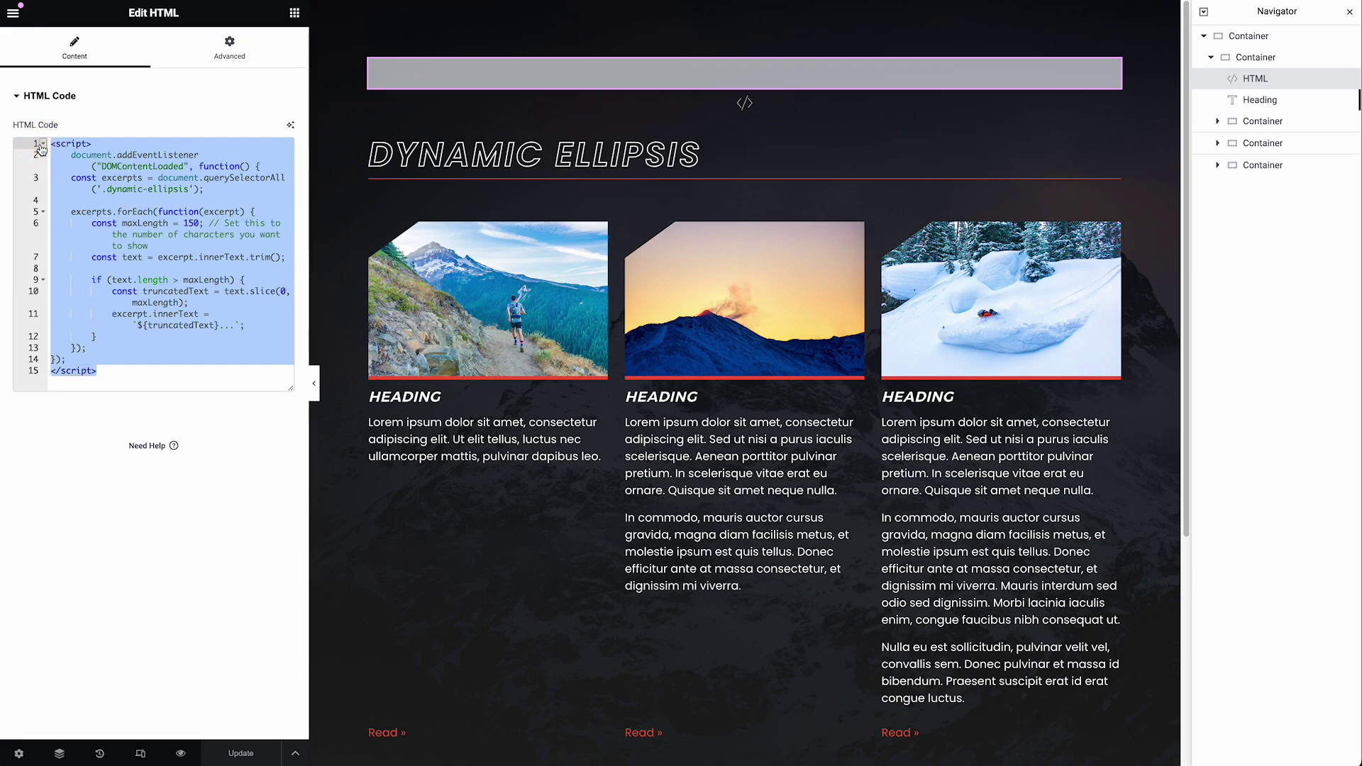
scroll(454, 263, "down", 2)
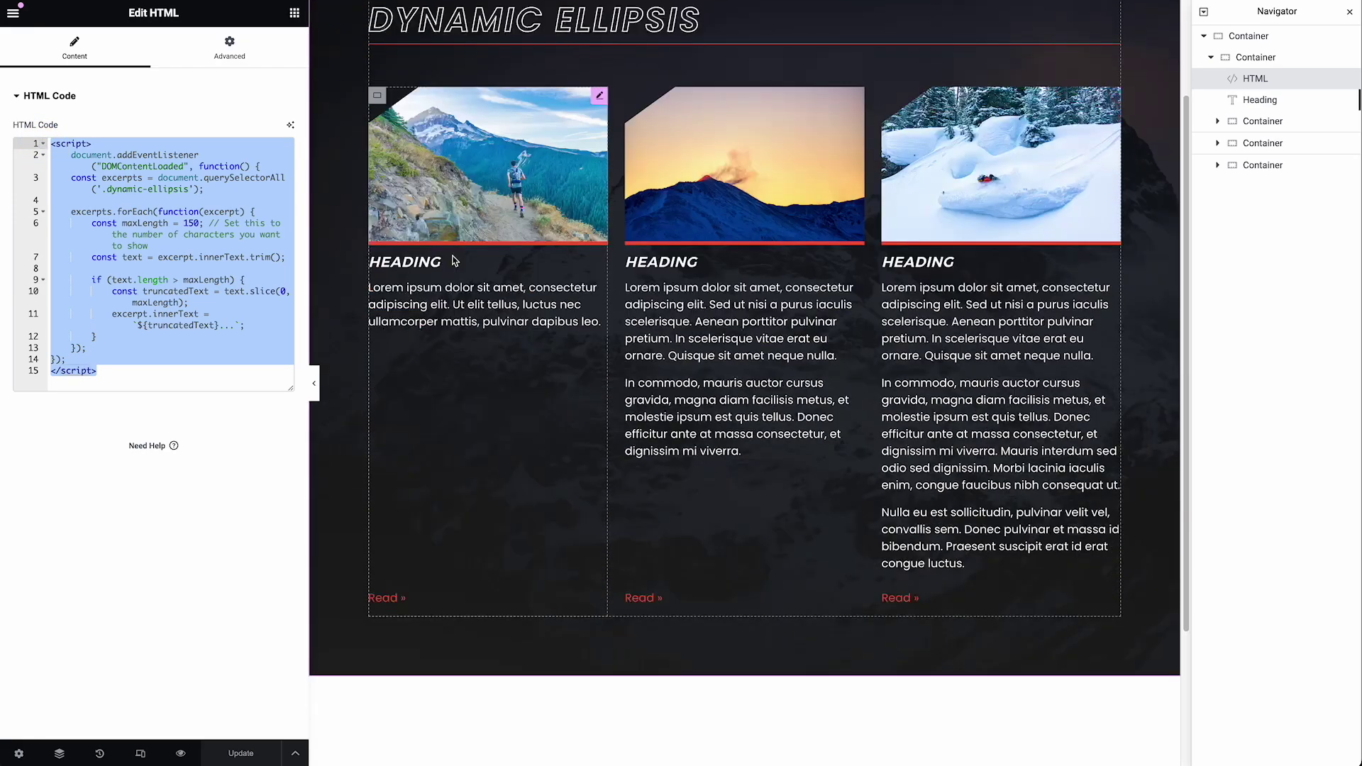